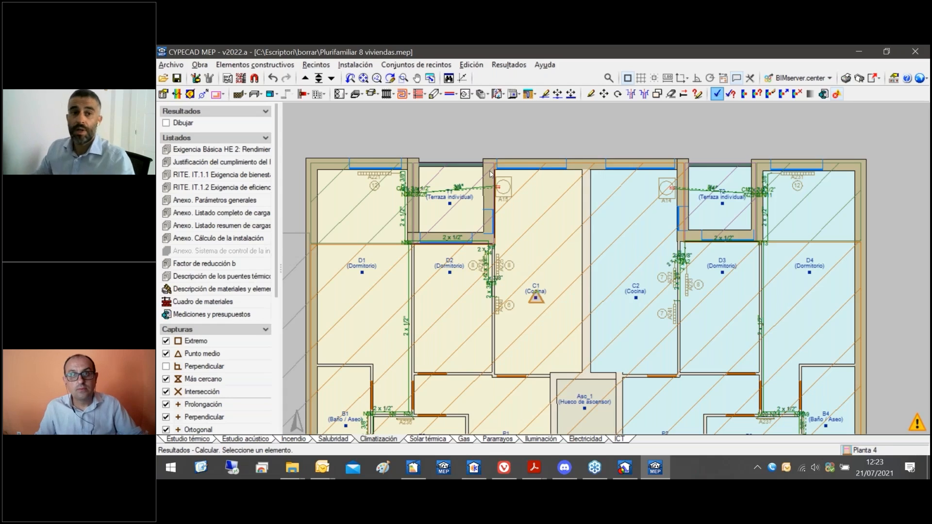
Open the installation's calculation options and read the regulatory note on the emitters' maximum inlet temperature
{"action": "left_click", "coordinate": [199, 64]}
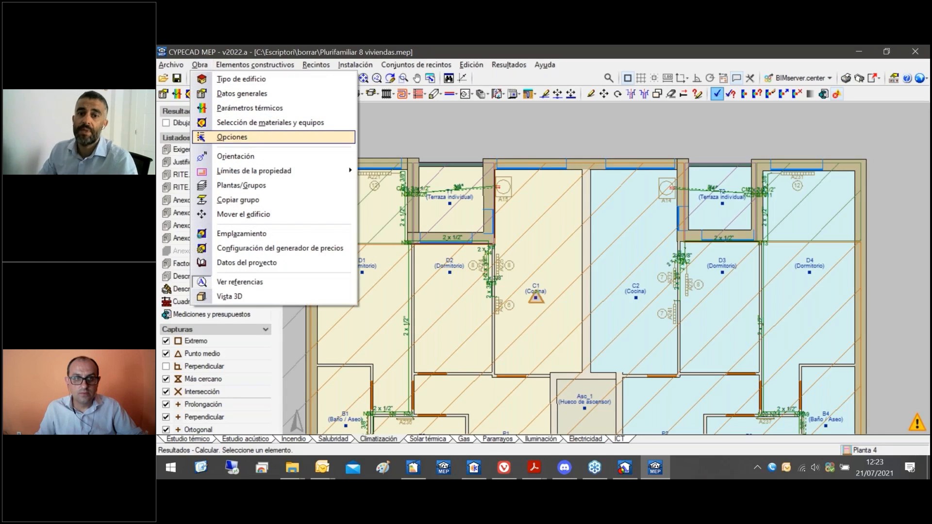
{"action": "left_click", "coordinate": [225, 139]}
{"action": "scroll", "coordinate": [486, 308], "scroll_direction": "down", "scroll_amount": 2}
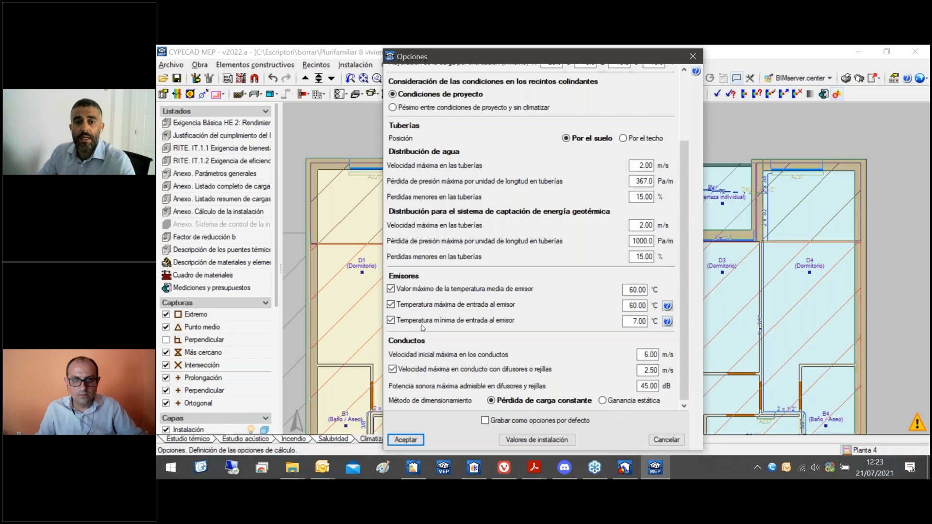
{"action": "left_click", "coordinate": [668, 305]}
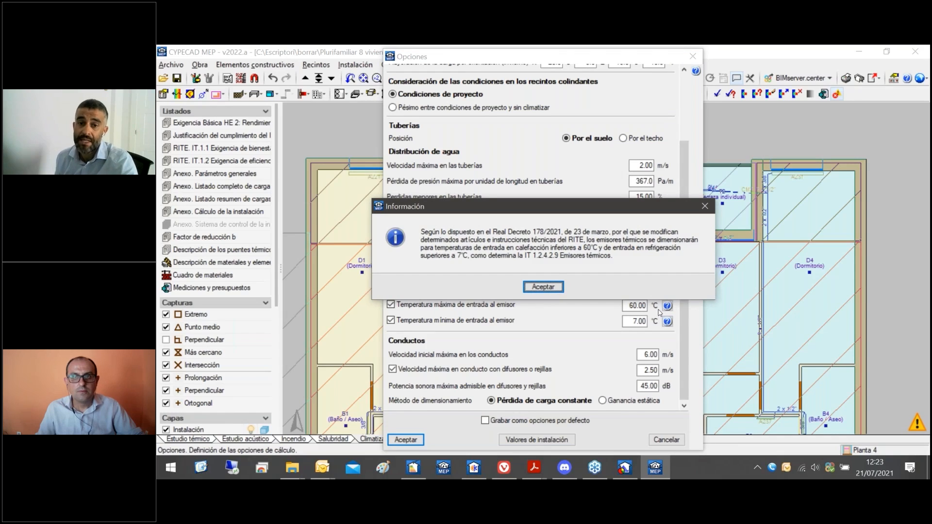
{"action": "left_click", "coordinate": [542, 287]}
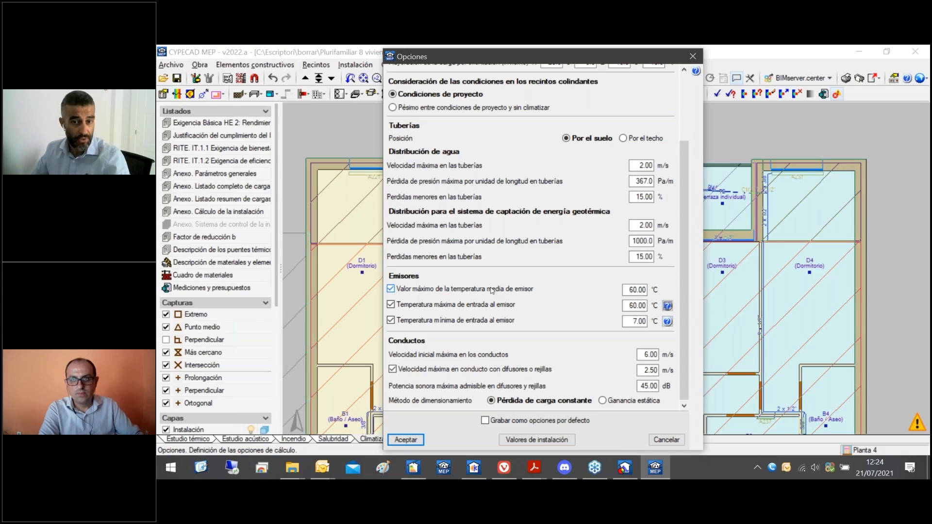
Disable and re-enable the limit on the emitters' maximum mean temperature, leaving the options without saving
{"action": "left_click", "coordinate": [492, 289]}
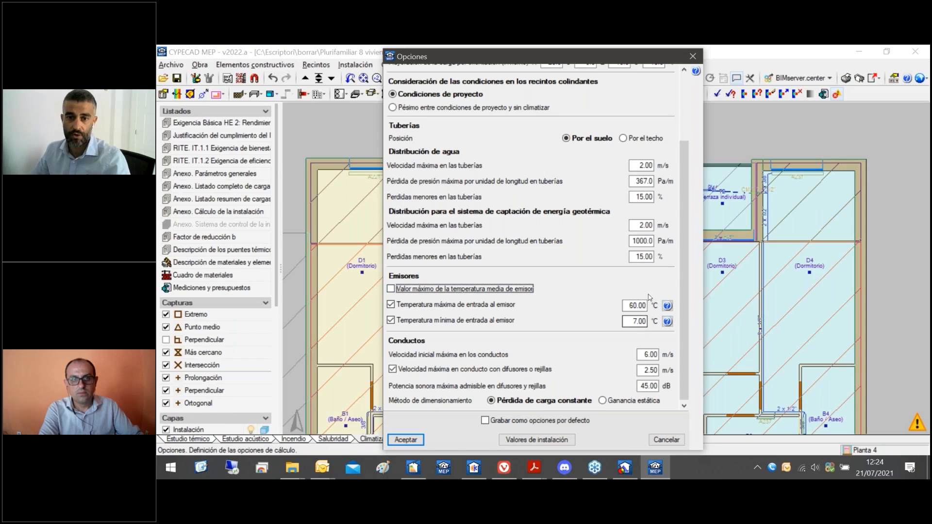
{"action": "left_click", "coordinate": [416, 292]}
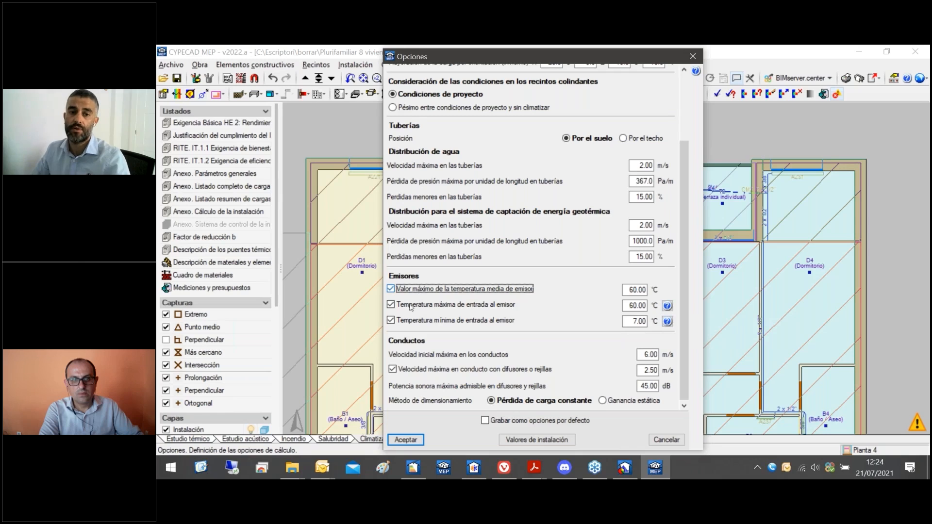
{"action": "left_click", "coordinate": [693, 57]}
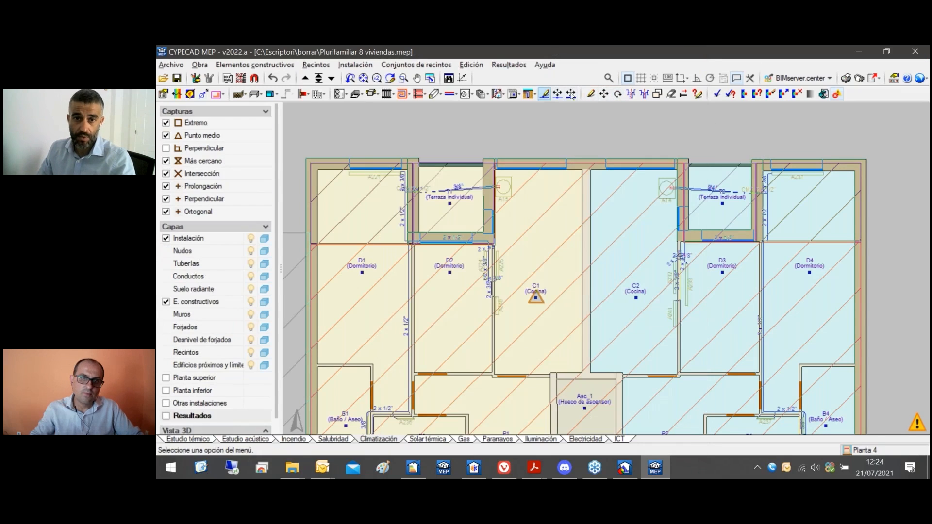
Show the calculated results and inspect the heating data of radiator A225 in kitchen C1
{"action": "left_click", "coordinate": [731, 94]}
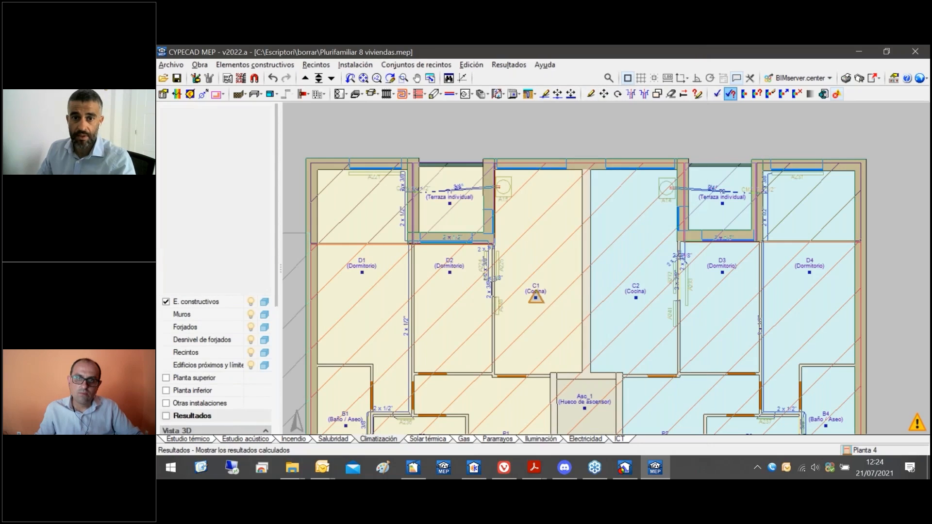
{"action": "scroll", "coordinate": [520, 281], "scroll_direction": "up", "scroll_amount": 2}
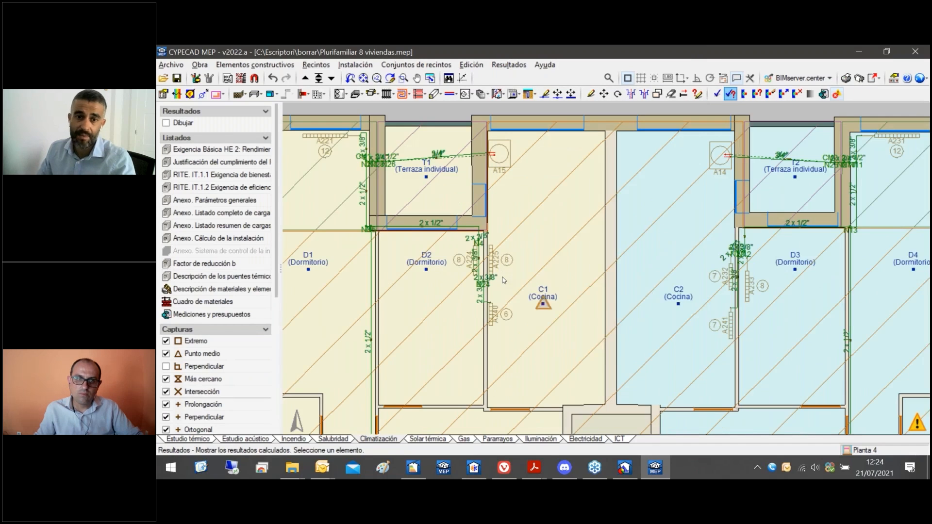
{"action": "mouse_move", "coordinate": [494, 283]}
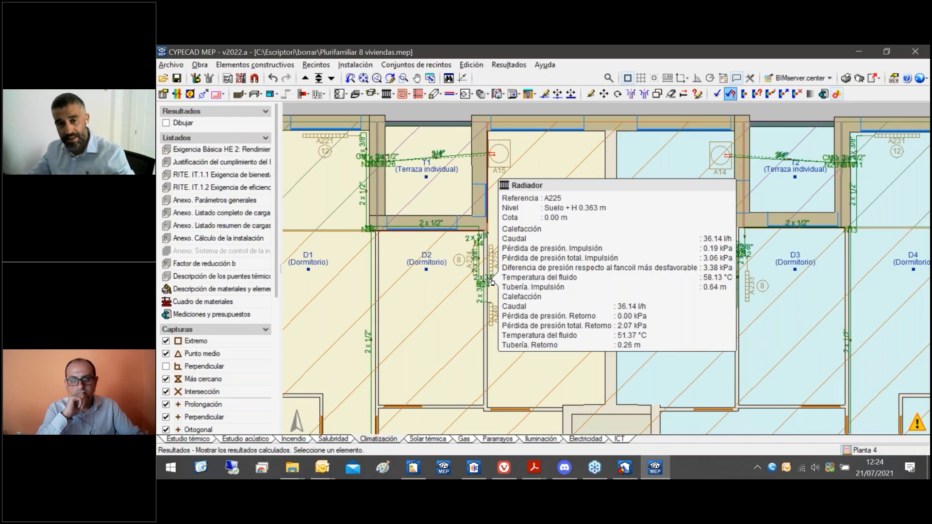
{"action": "scroll", "coordinate": [493, 282], "scroll_direction": "up", "scroll_amount": 2}
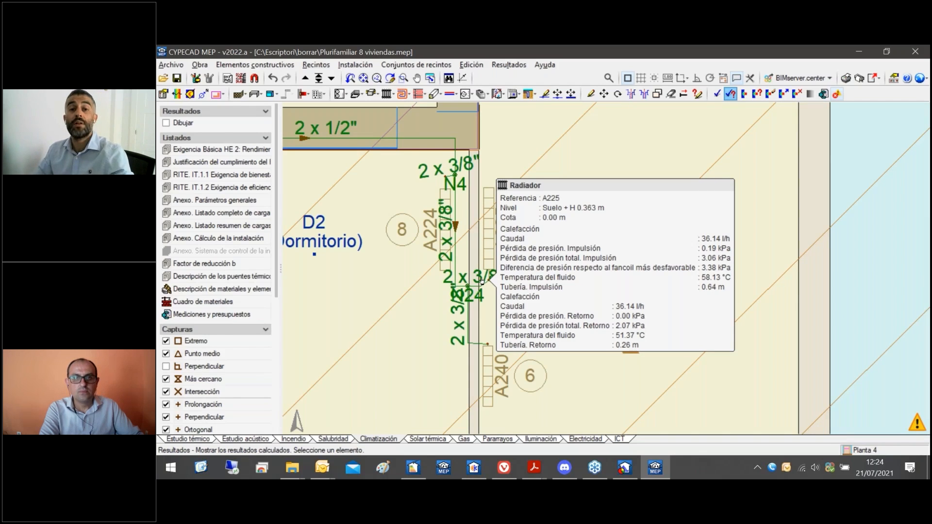
{"action": "scroll", "coordinate": [486, 278], "scroll_direction": "down", "scroll_amount": 2}
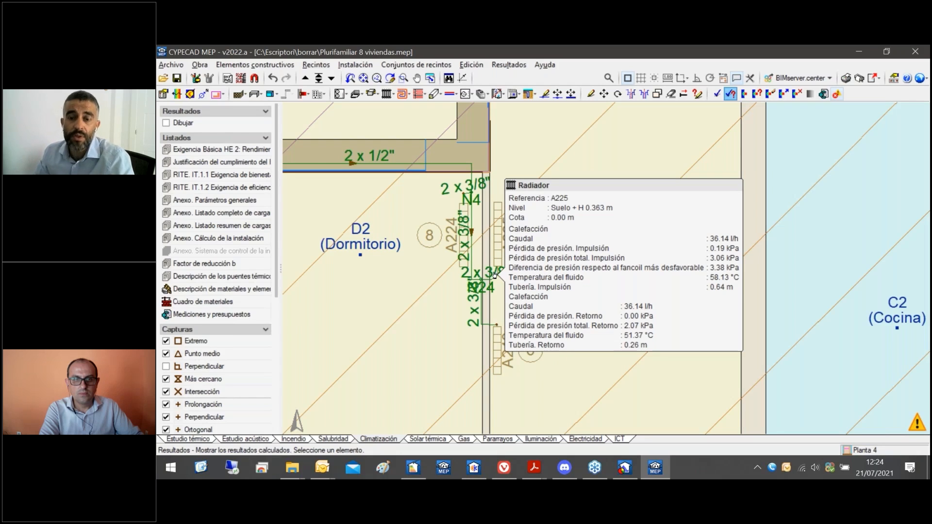
Set the heating thermal jump (salto térmico) of gas boiler A15 to 20 °C in its type 1 definition
{"action": "middle_click_drag", "start_coordinate": [523, 181], "coordinate": [565, 298]}
{"action": "scroll", "coordinate": [565, 298], "scroll_direction": "down", "scroll_amount": 5}
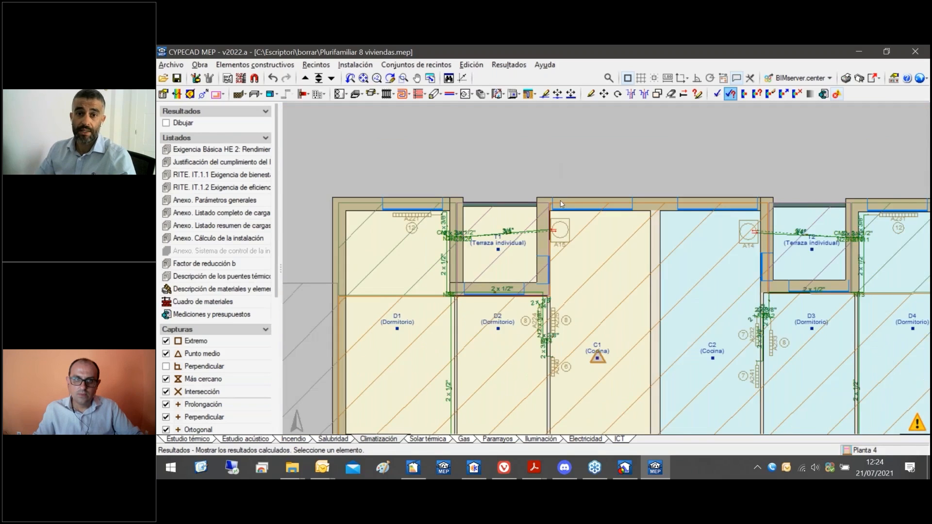
{"action": "scroll", "coordinate": [561, 212], "scroll_direction": "up", "scroll_amount": 5}
{"action": "key", "text": "Escape"}
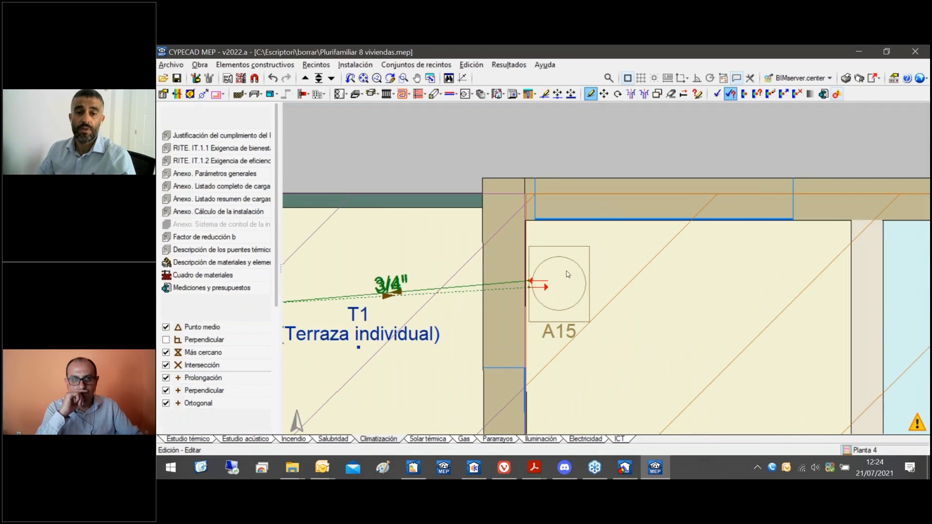
{"action": "left_click", "coordinate": [539, 282]}
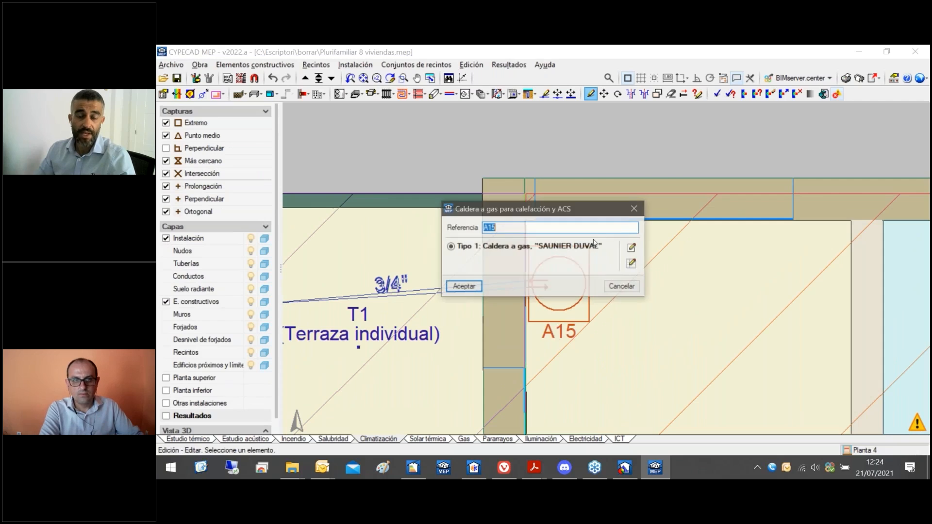
{"action": "left_click", "coordinate": [632, 247]}
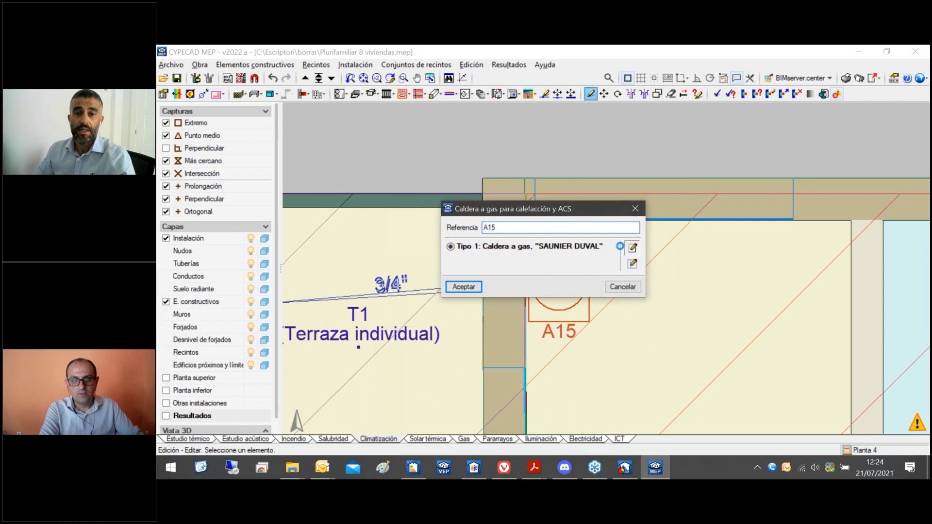
{"action": "left_click", "coordinate": [538, 227]}
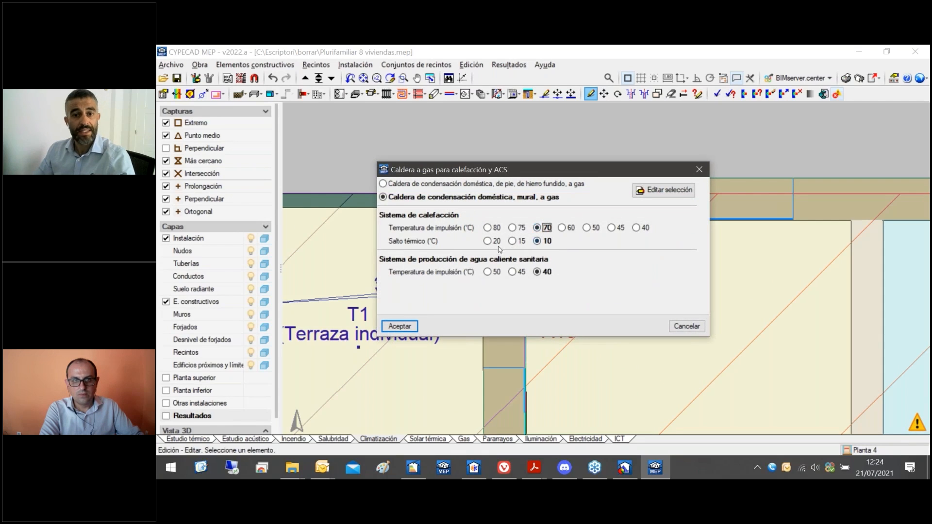
{"action": "left_click", "coordinate": [488, 242]}
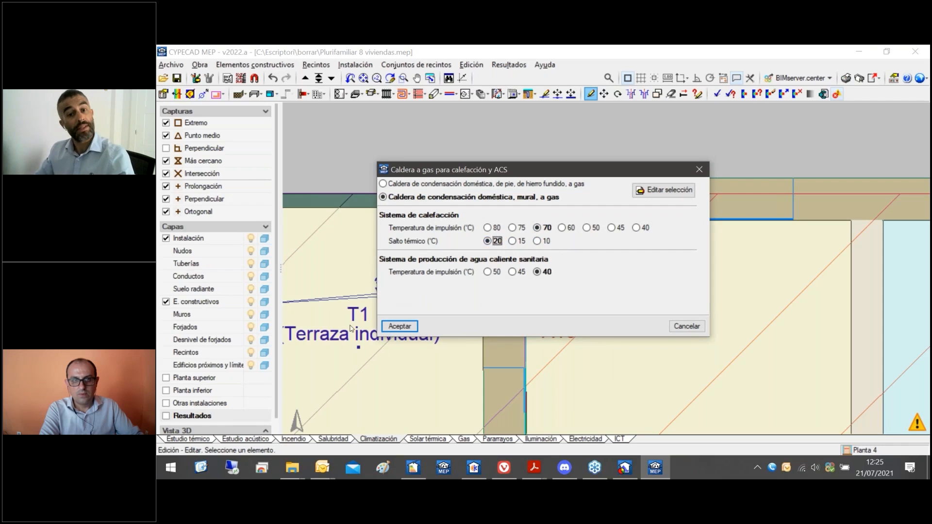
{"action": "left_click", "coordinate": [395, 326]}
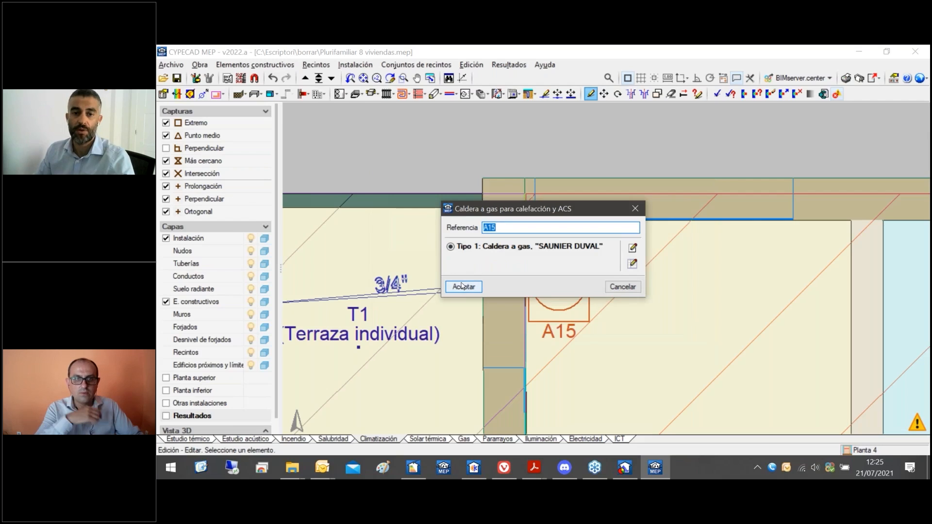
{"action": "left_click", "coordinate": [463, 285]}
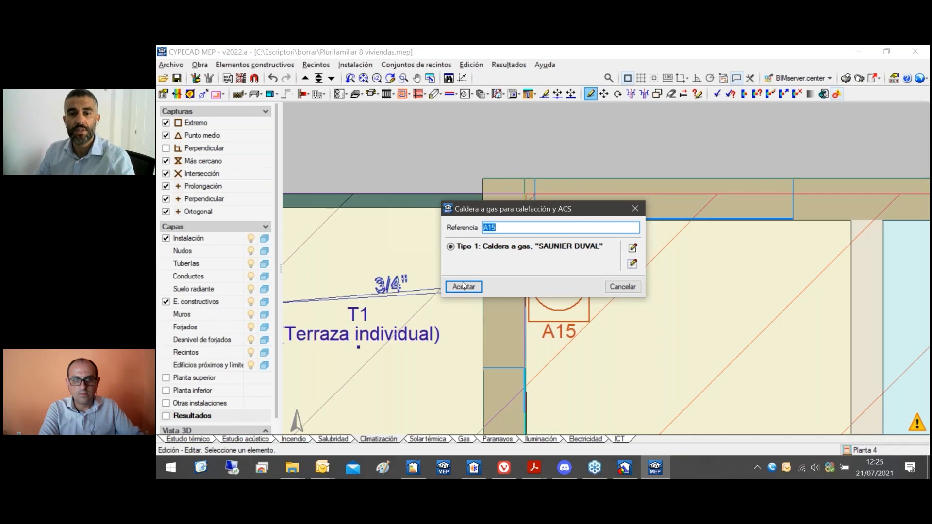
Recalculate the heating installation and check the radiators along the wall between bedroom D2 and kitchen C1
{"action": "left_click", "coordinate": [717, 94]}
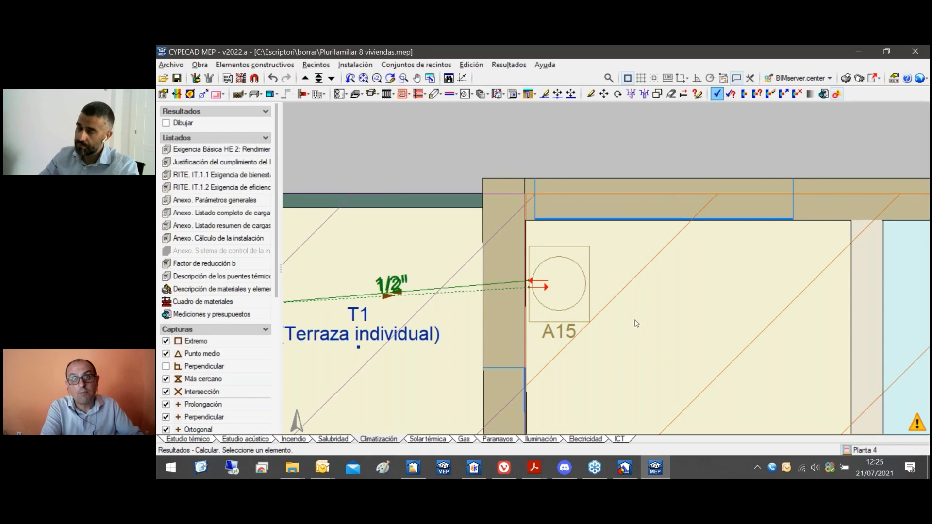
{"action": "scroll", "coordinate": [624, 317], "scroll_direction": "down", "scroll_amount": 4}
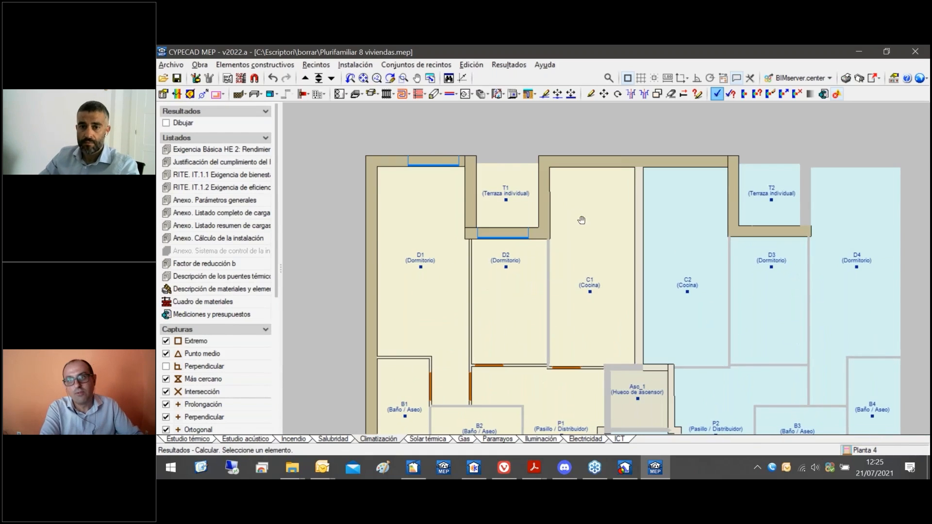
{"action": "scroll", "coordinate": [593, 237], "scroll_direction": "up", "scroll_amount": 5}
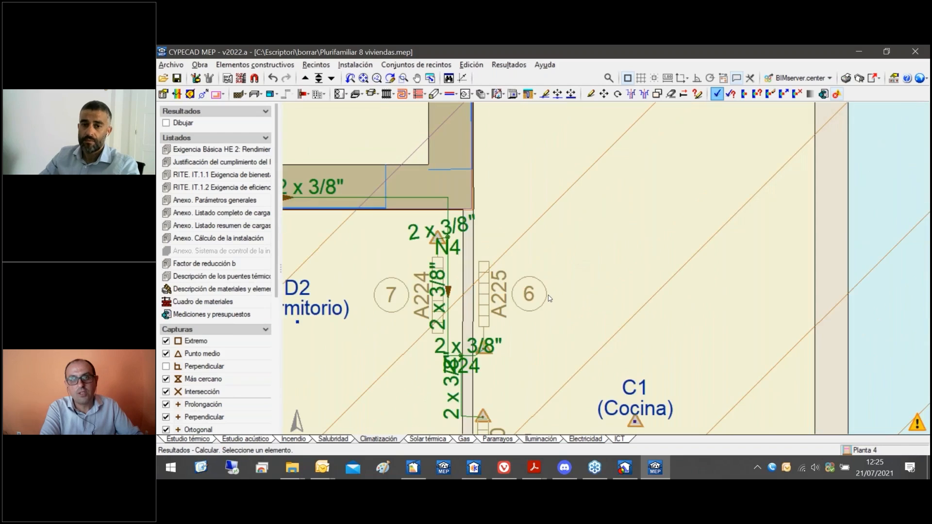
{"action": "middle_click_drag", "start_coordinate": [577, 259], "coordinate": [628, 239]}
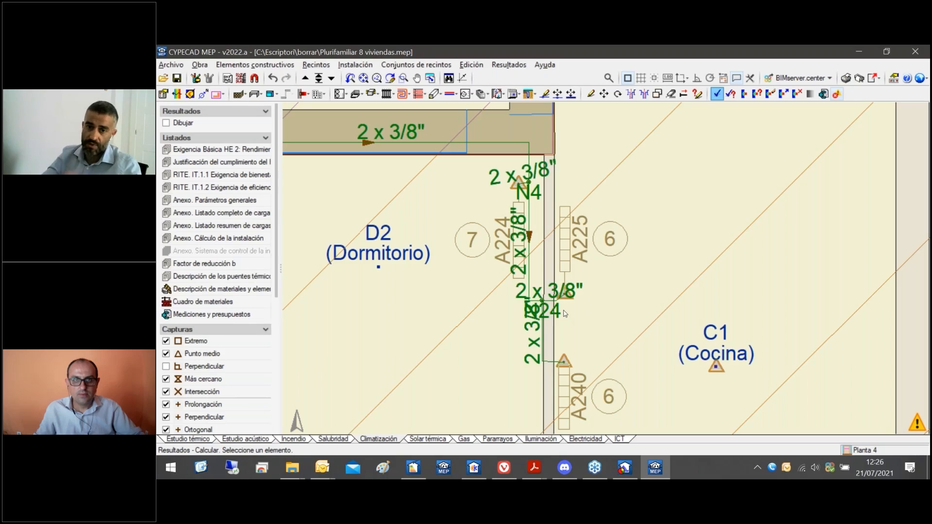
{"action": "mouse_move", "coordinate": [565, 313]}
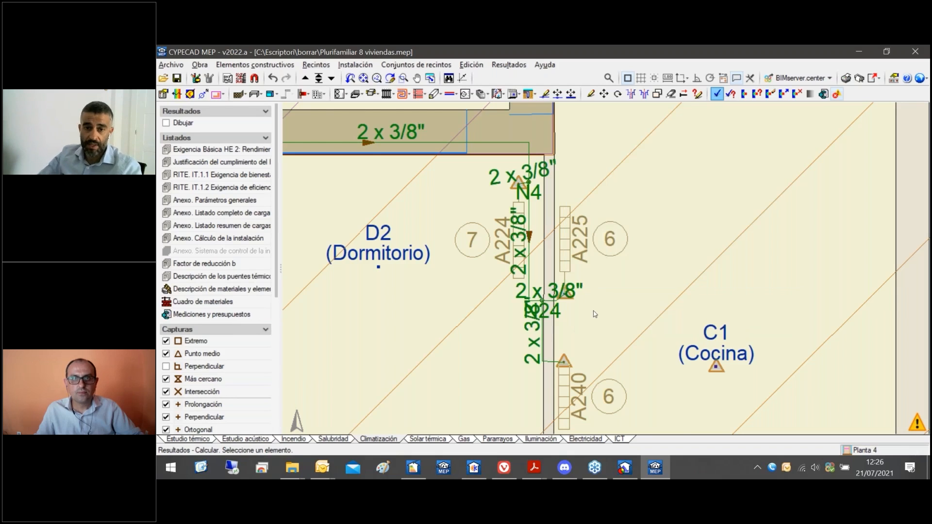
{"action": "scroll", "coordinate": [619, 302], "scroll_direction": "down", "scroll_amount": 4}
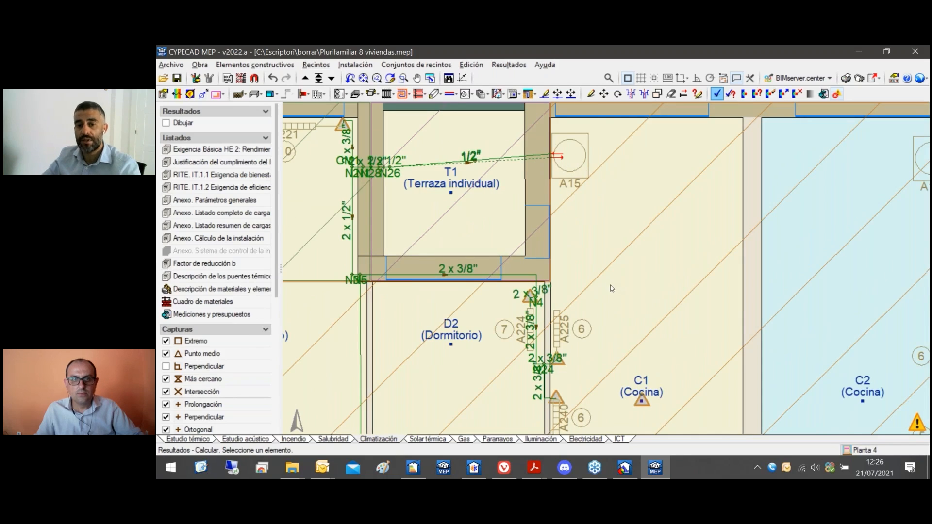
{"action": "mouse_move", "coordinate": [558, 362]}
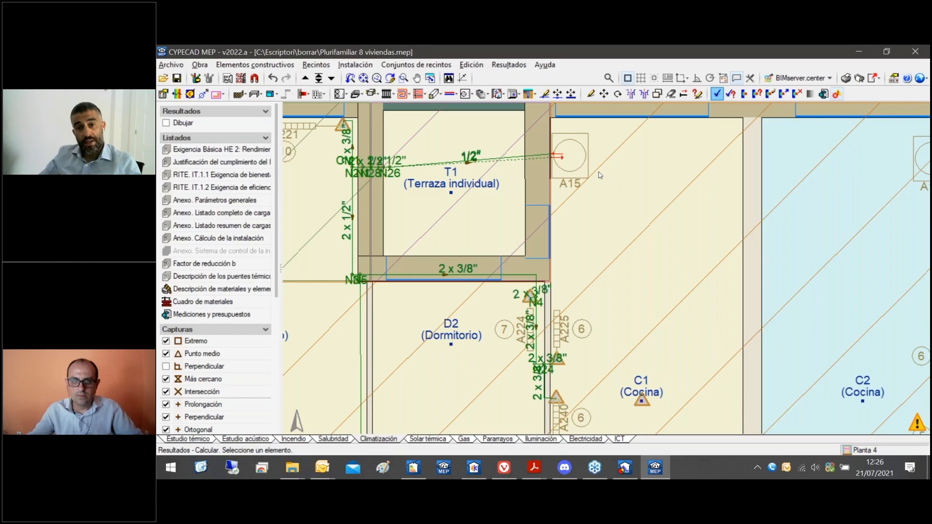
Inspect the calculated heating results of gas boiler A15 in kitchen C1
{"action": "scroll", "coordinate": [608, 180], "scroll_direction": "up", "scroll_amount": 2}
{"action": "scroll", "coordinate": [607, 213], "scroll_direction": "down", "scroll_amount": 2}
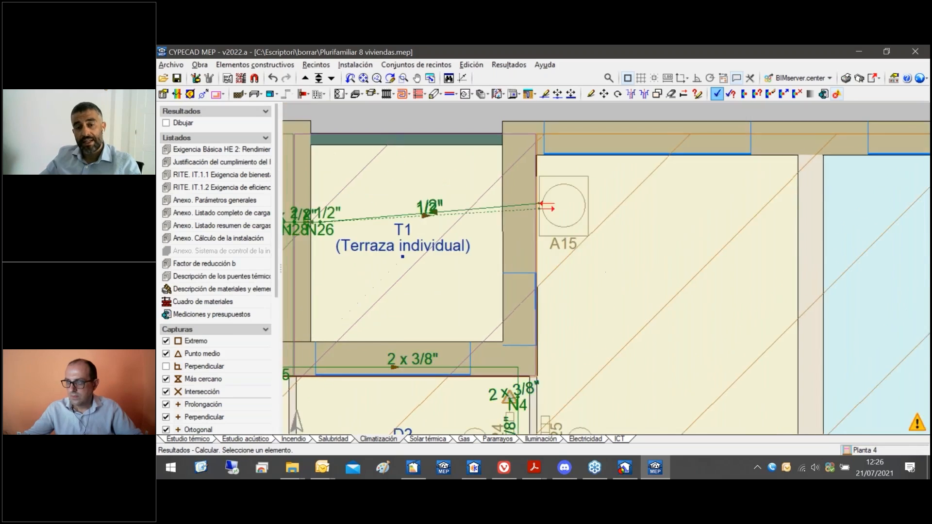
{"action": "scroll", "coordinate": [607, 269], "scroll_direction": "up", "scroll_amount": 2}
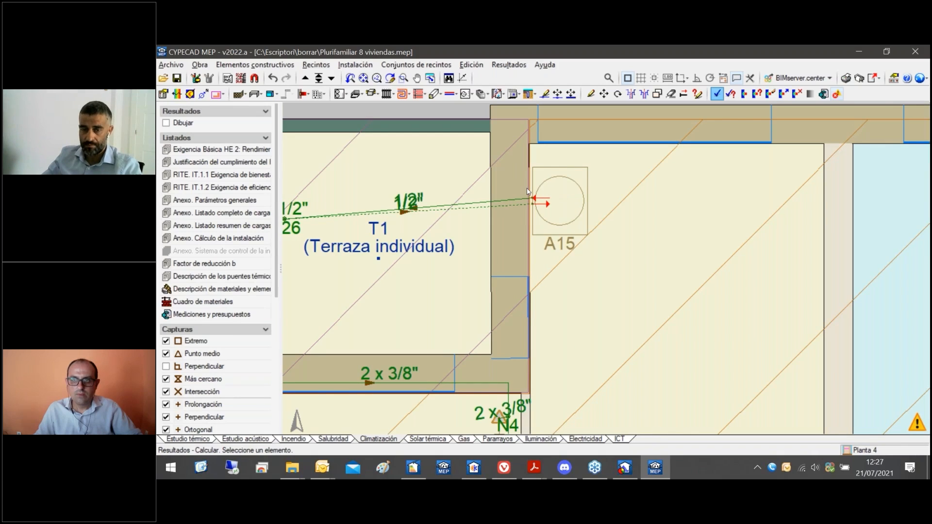
{"action": "mouse_move", "coordinate": [529, 193]}
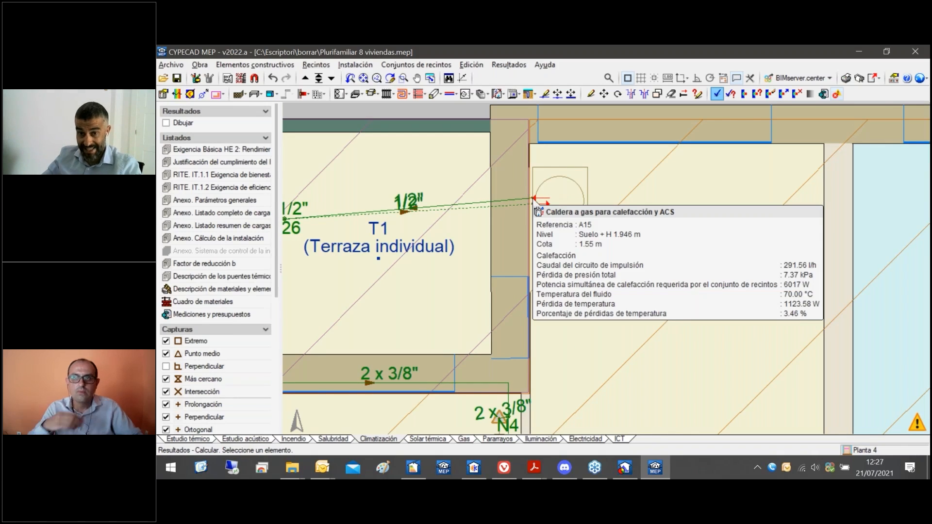
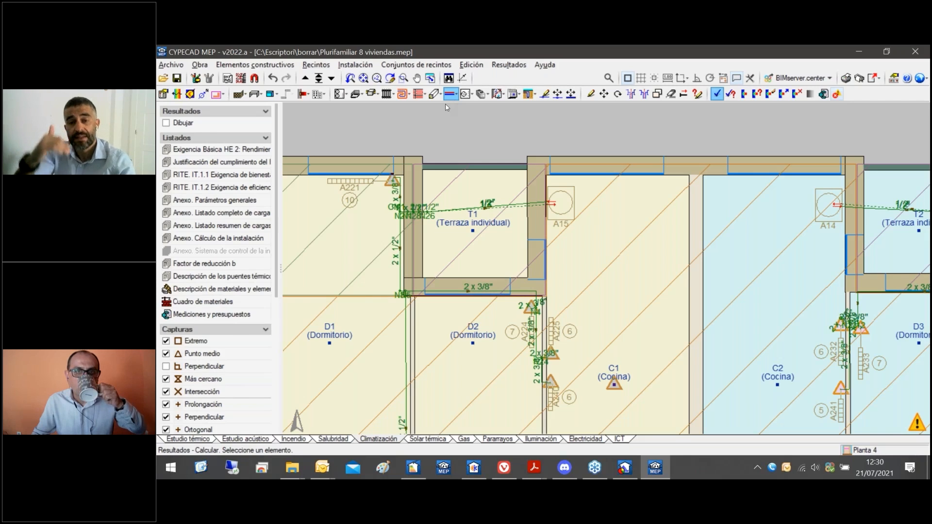
Review the supply, return and pipe type options for a horizontal water pipe, closing them without placing one
{"action": "left_click", "coordinate": [450, 94]}
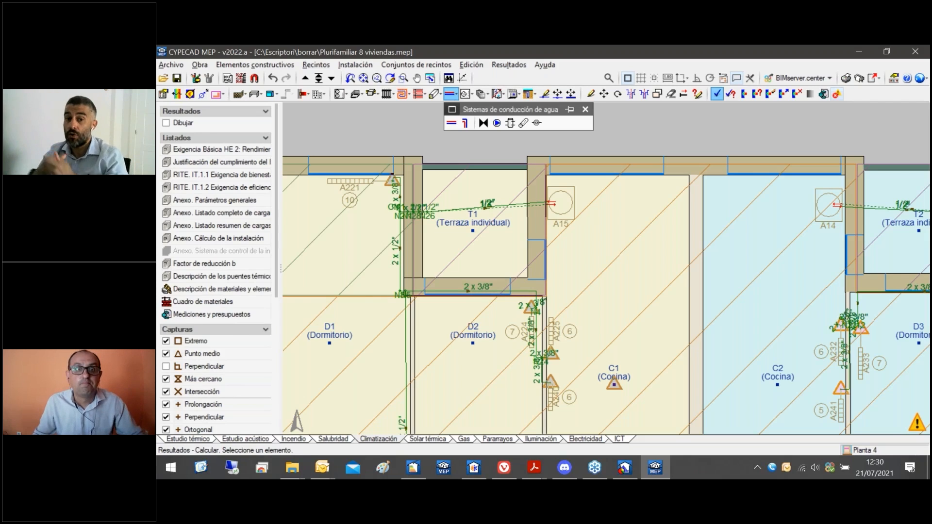
{"action": "left_click", "coordinate": [449, 123]}
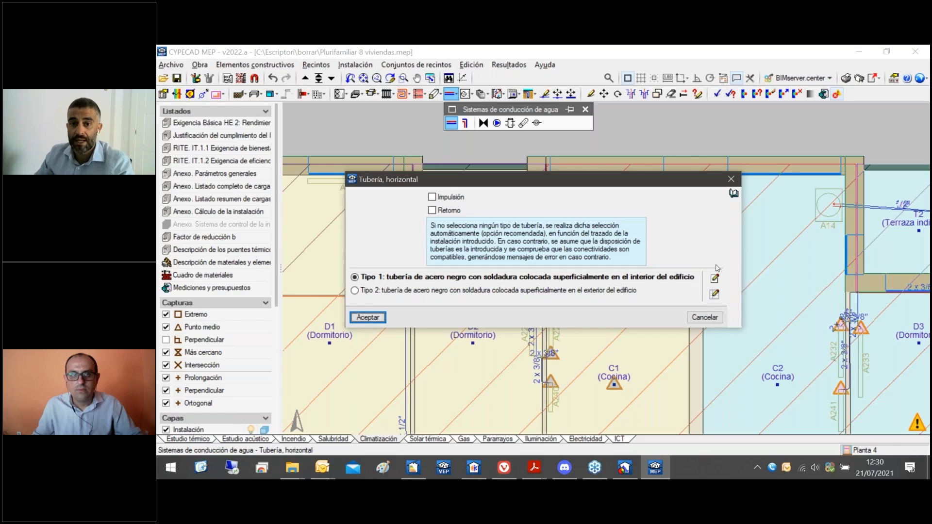
{"action": "left_click_drag", "start_coordinate": [678, 182], "coordinate": [660, 192]}
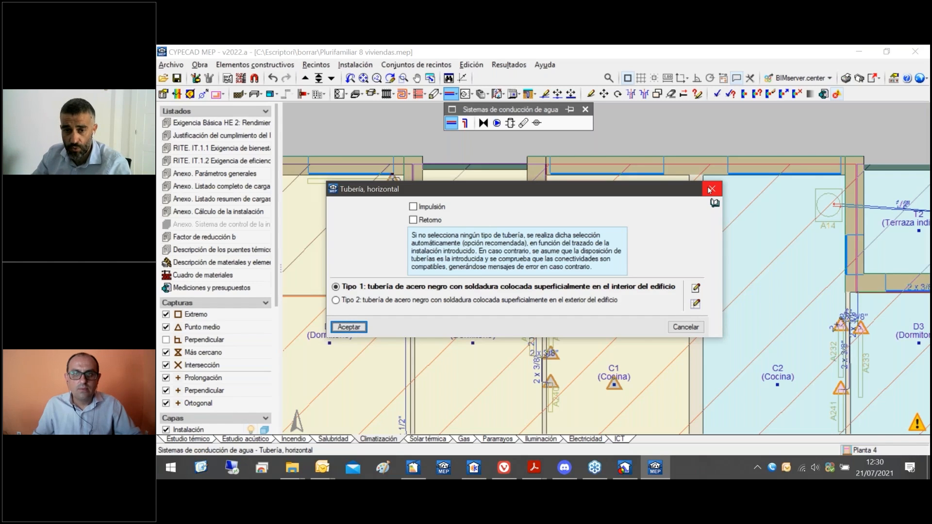
{"action": "left_click", "coordinate": [711, 189]}
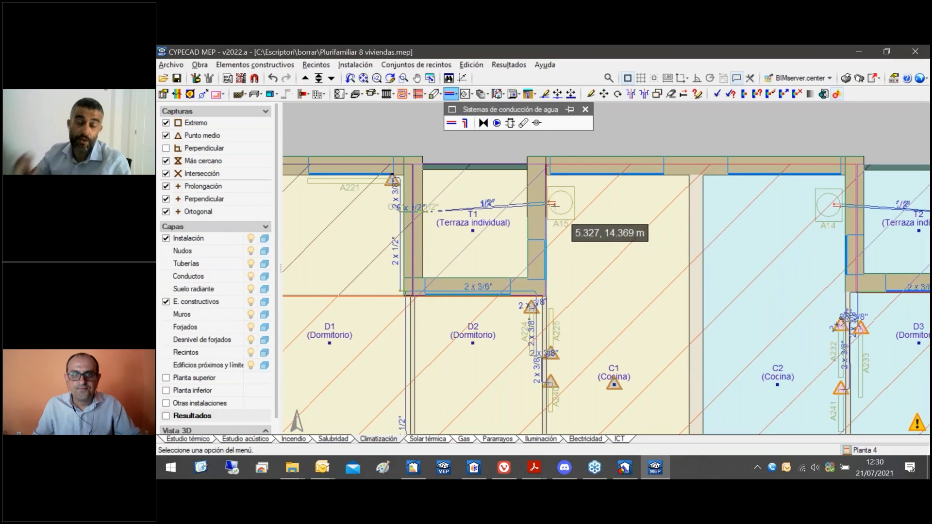
Display the calculated installation results on the Planta 4 plan and examine the pipes around boiler A15 and terrace T1
{"action": "scroll", "coordinate": [555, 206], "scroll_direction": "up", "scroll_amount": 1}
{"action": "scroll", "coordinate": [555, 206], "scroll_direction": "up", "scroll_amount": 1}
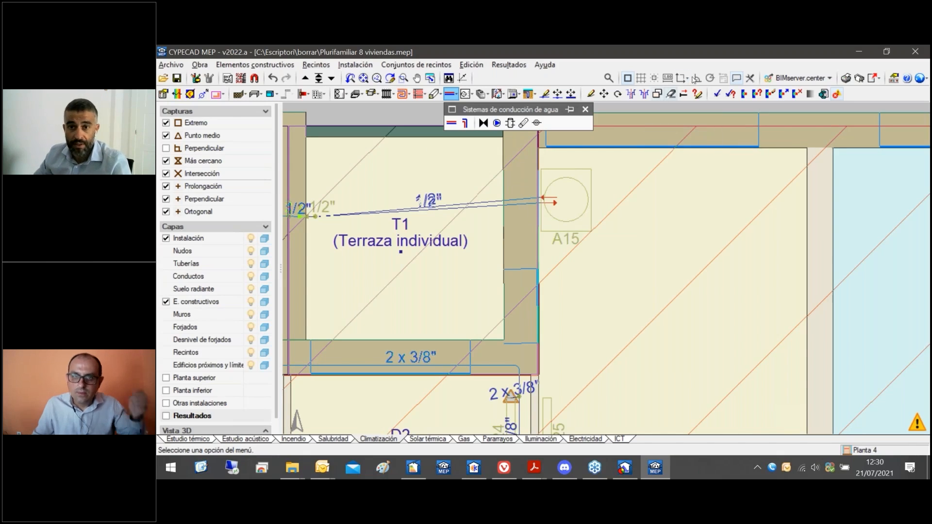
{"action": "left_click", "coordinate": [731, 94]}
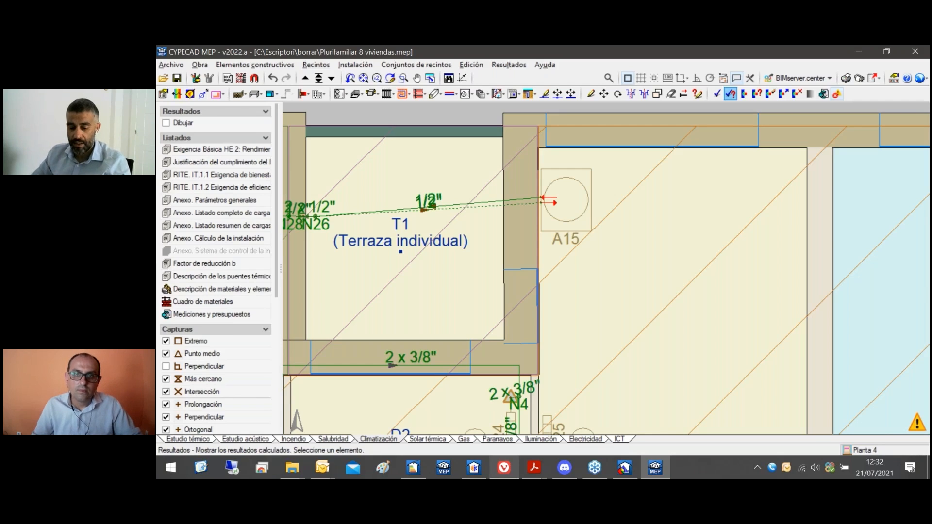
{"action": "mouse_move", "coordinate": [504, 467]}
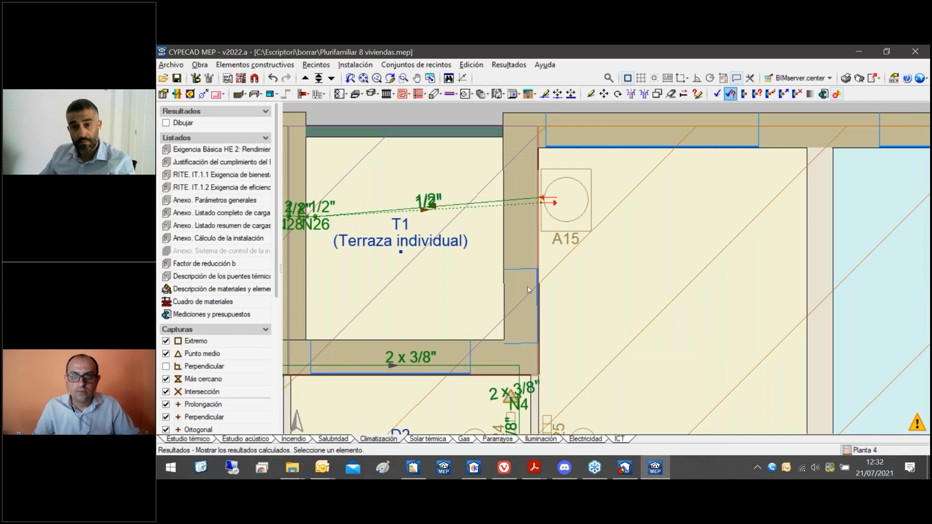
{"action": "scroll", "coordinate": [620, 312], "scroll_direction": "down", "scroll_amount": 4}
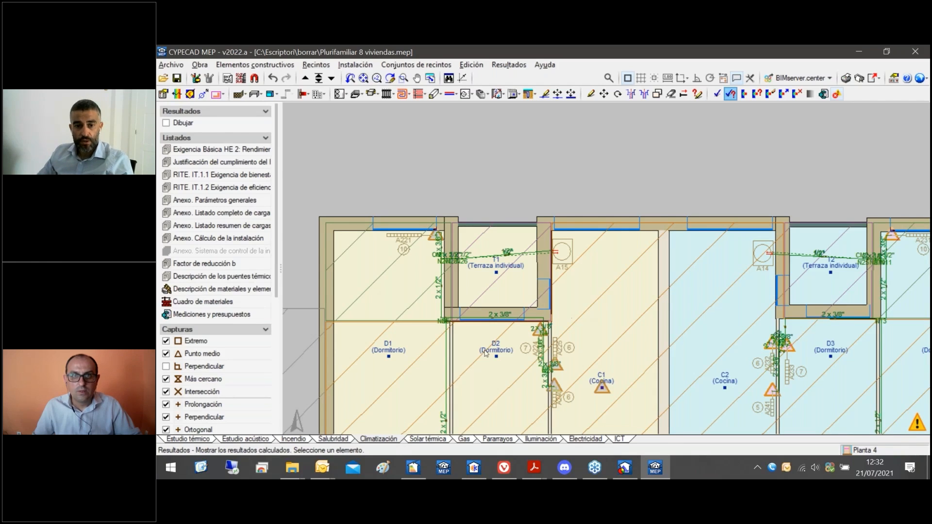
Switch to the browser and review the 2022.a release notes on the RITE adaptation of CYPECAD MEP and on CYPETHERM HE Plus
{"action": "left_click", "coordinate": [504, 468]}
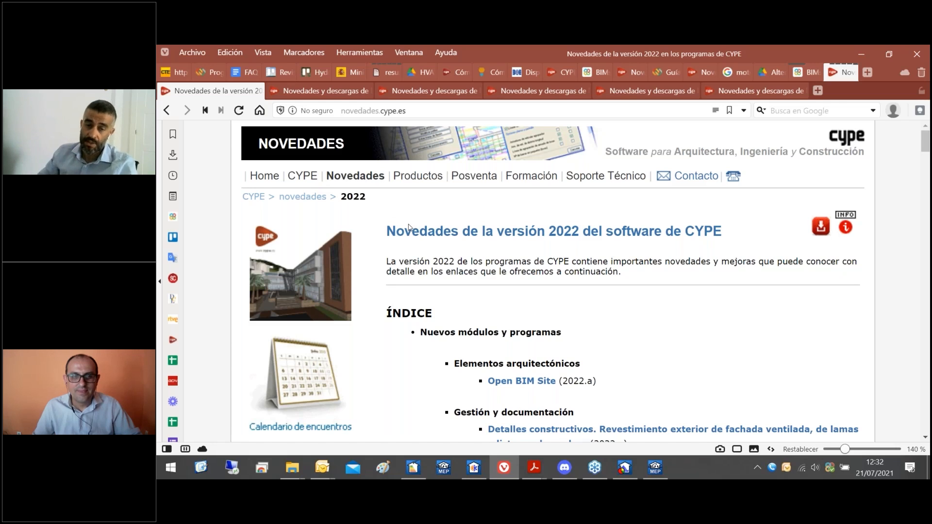
{"action": "mouse_move", "coordinate": [311, 93]}
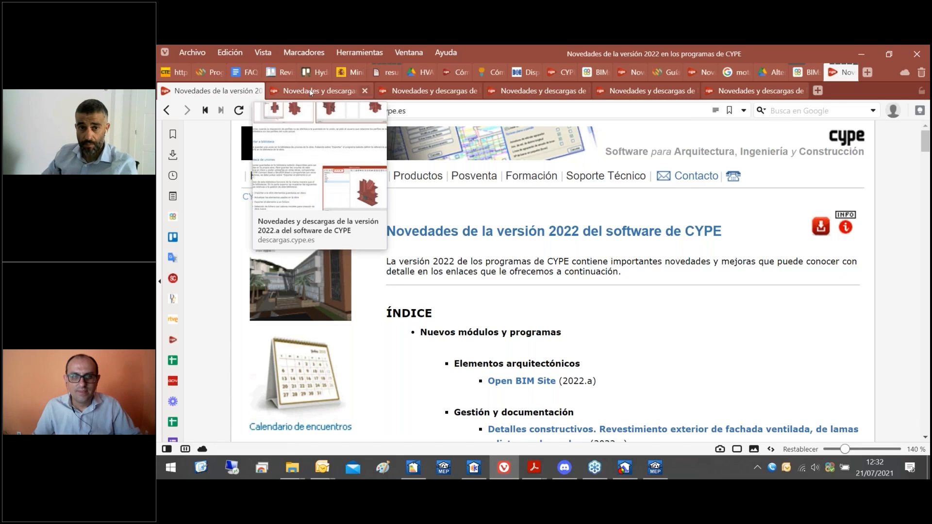
{"action": "left_click", "coordinate": [311, 91]}
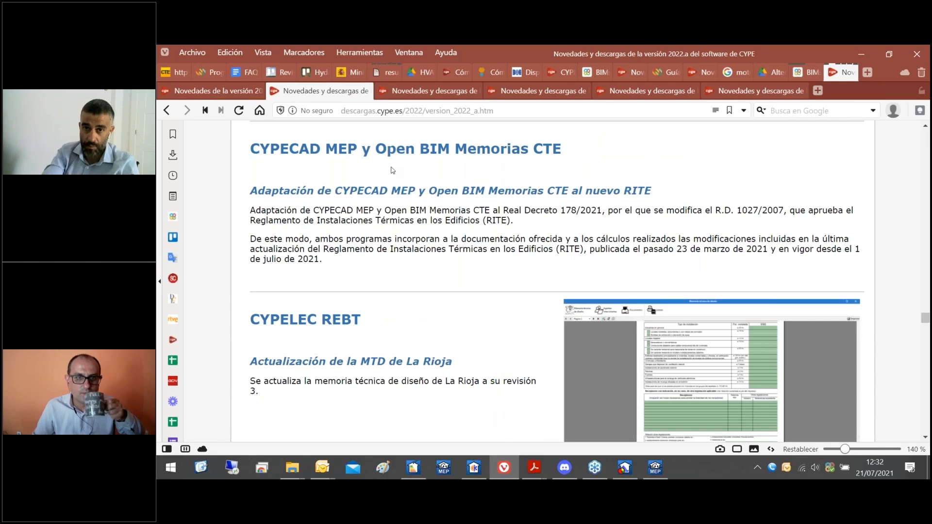
{"action": "left_click", "coordinate": [434, 92]}
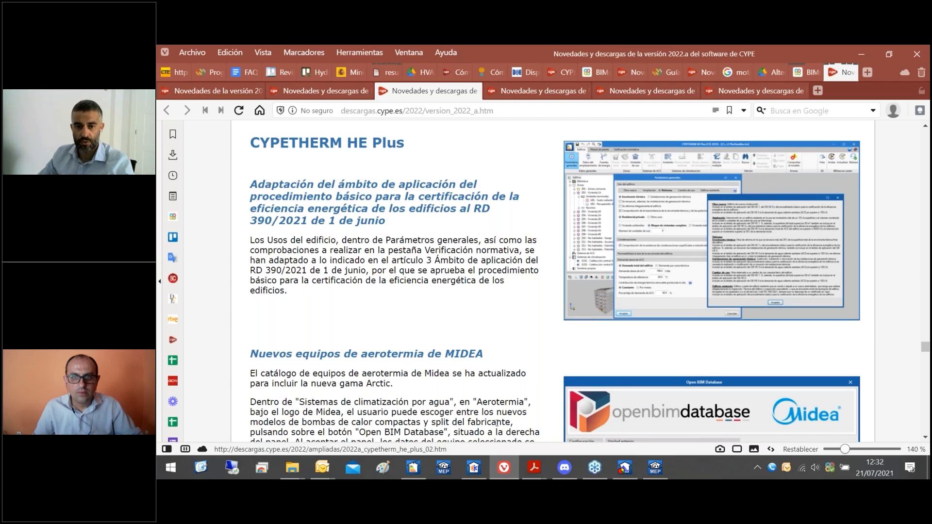
Switch to CYPETHERM HE Plus and review the calculation options of the 1 Unifamiliar project, closing them without calculating
{"action": "mouse_move", "coordinate": [411, 471]}
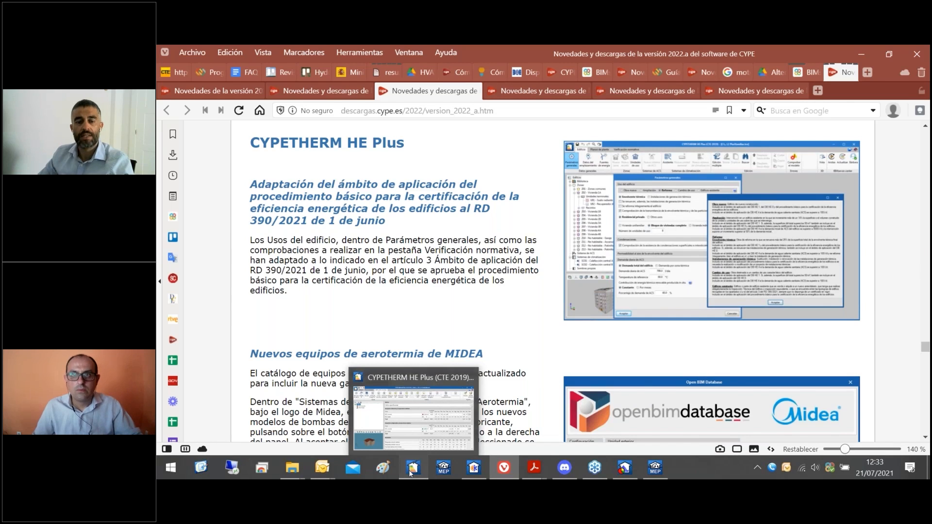
{"action": "left_click", "coordinate": [420, 470]}
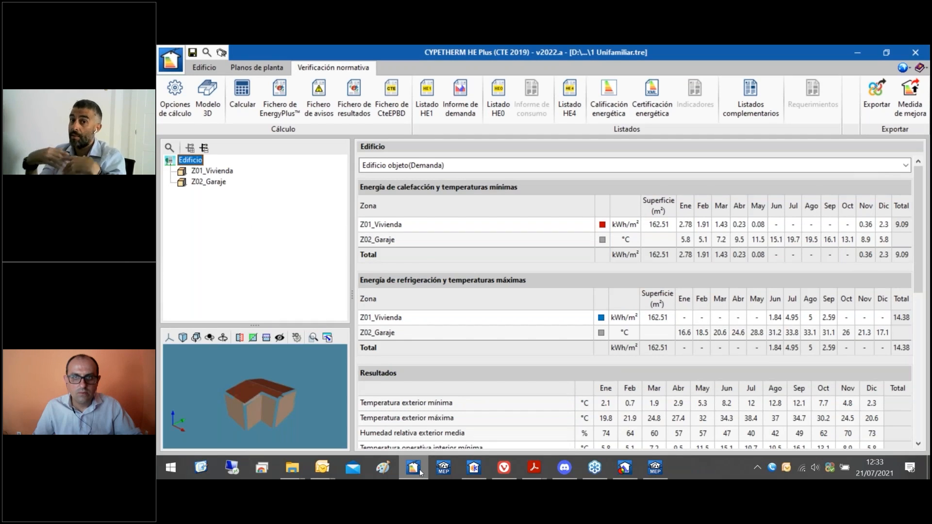
{"action": "left_click", "coordinate": [244, 111]}
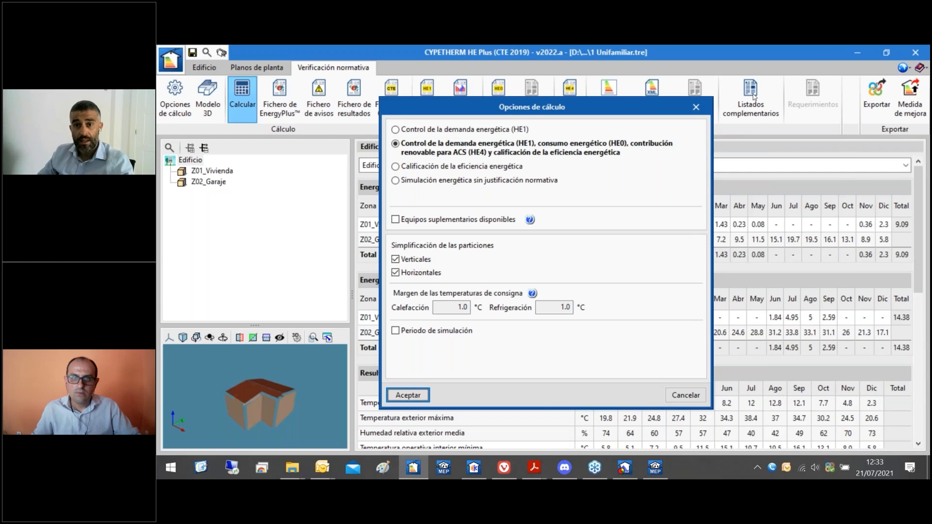
{"action": "left_click", "coordinate": [697, 107]}
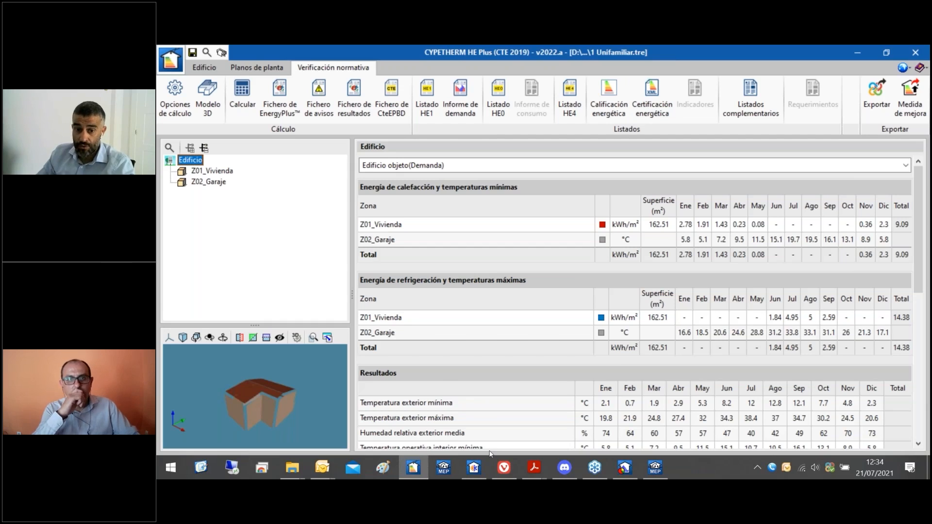
Switch to the browser, load the XML viewer at visorxml.codigotecnico.org and open its Certificado de Eficiencia Energética page
{"action": "left_click", "coordinate": [505, 477]}
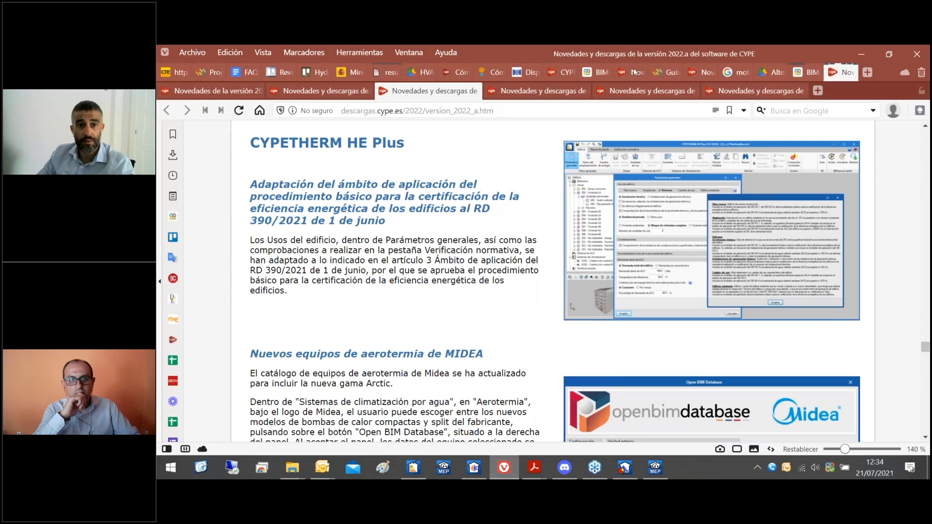
{"action": "left_click", "coordinate": [173, 72]}
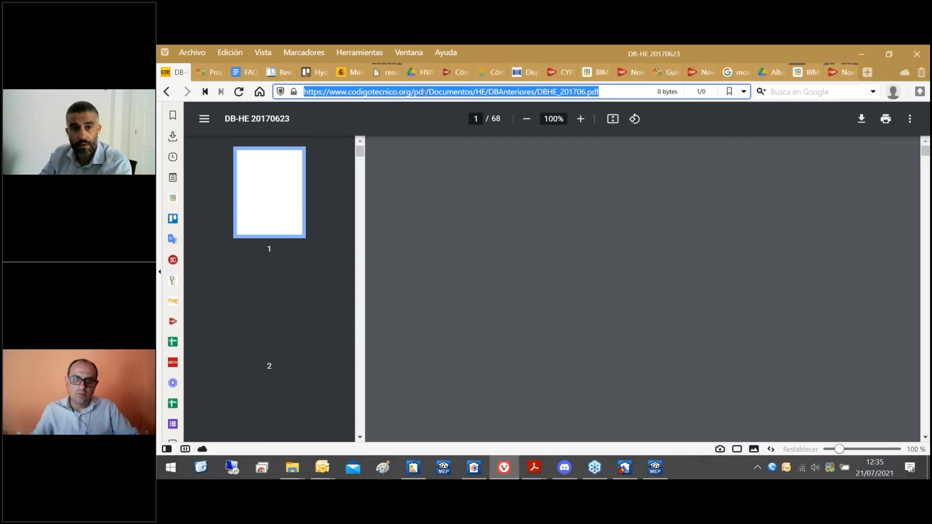
{"action": "key", "text": "BackSpace"}
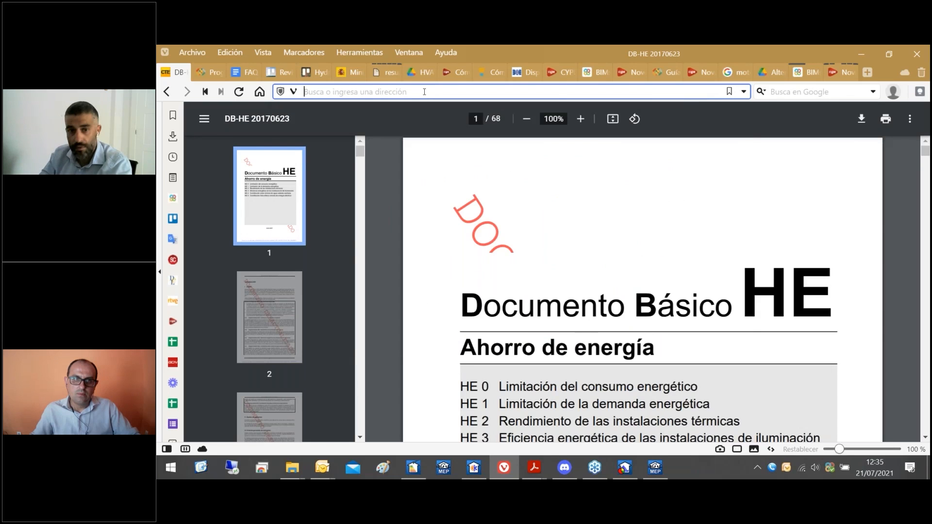
{"action": "type", "text": "visor"}
{"action": "key", "text": "Return"}
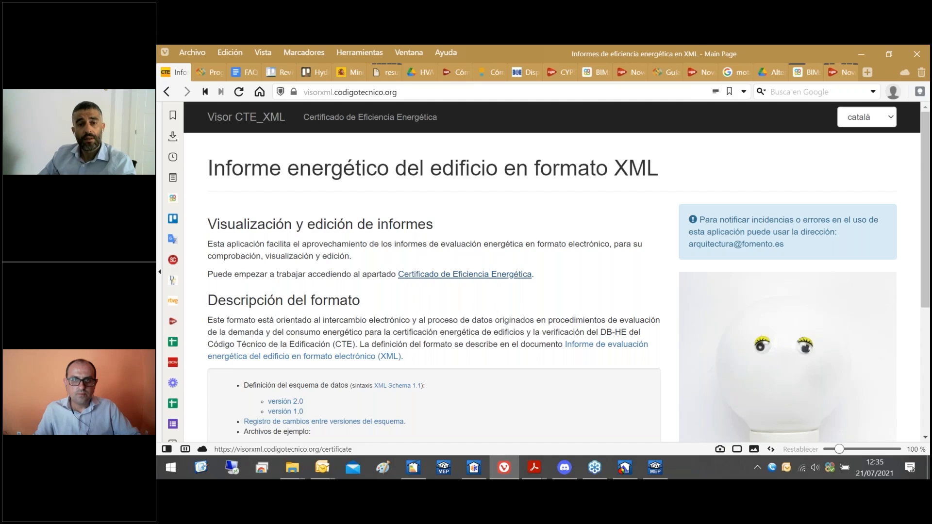
{"action": "left_click", "coordinate": [465, 274]}
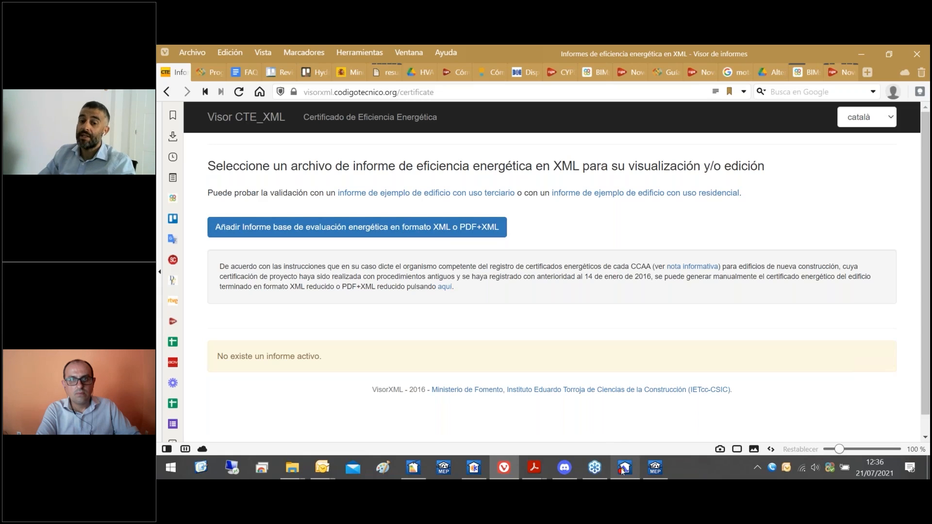
Show CYPETHERM Improvements Plus, return to CYPETHERM HE Plus and highlight the heating and cooling demand rows of Z01_Vivienda
{"action": "left_click", "coordinate": [626, 413]}
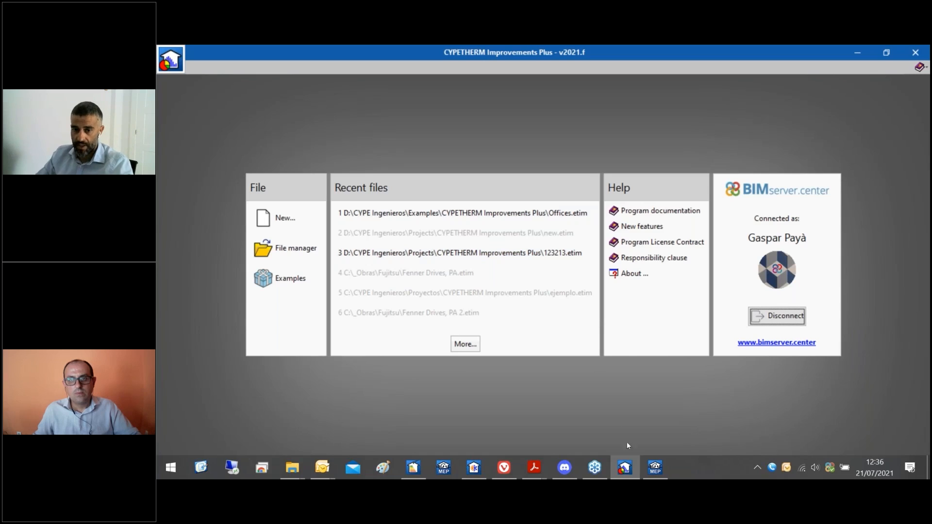
{"action": "left_click", "coordinate": [413, 467]}
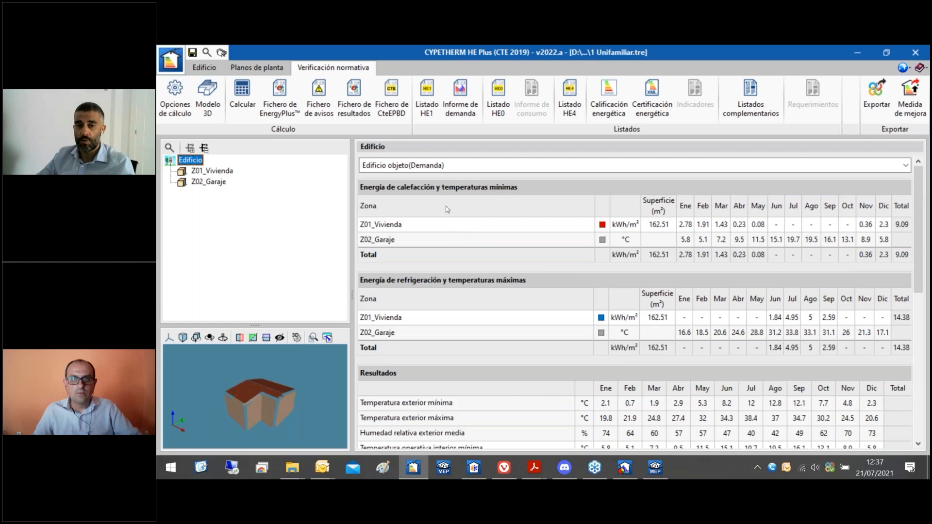
{"action": "left_click", "coordinate": [395, 229]}
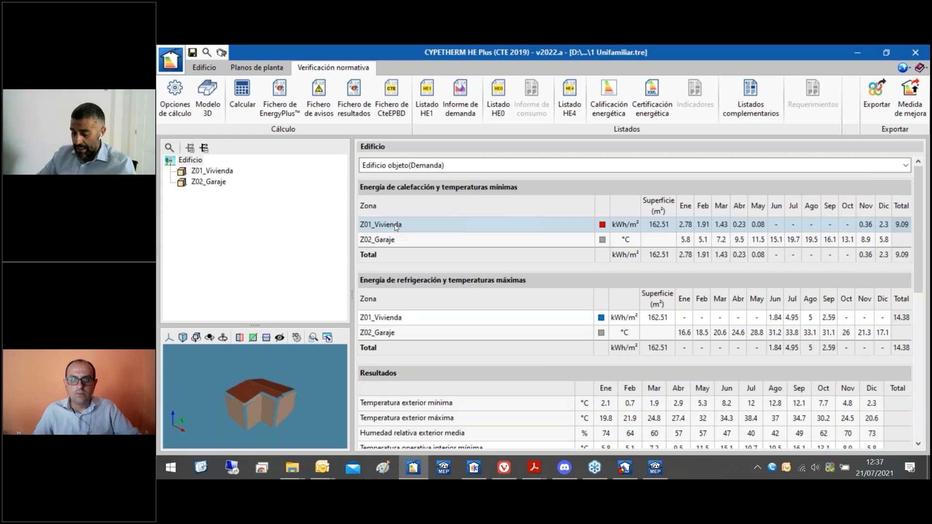
{"action": "left_click", "coordinate": [421, 318]}
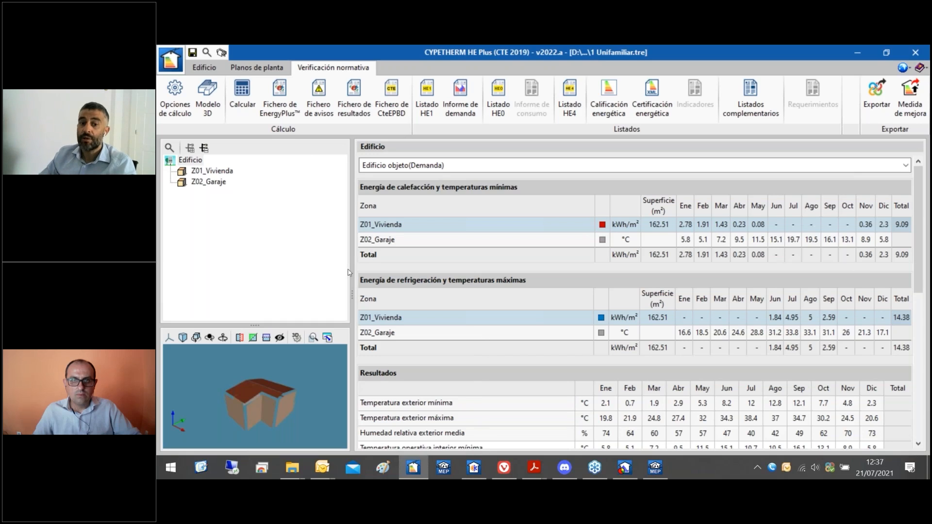
Open the Cerramientos library of the building and browse the Grupo Valero catalogue of construction solutions for climate zone α
{"action": "left_click", "coordinate": [208, 69]}
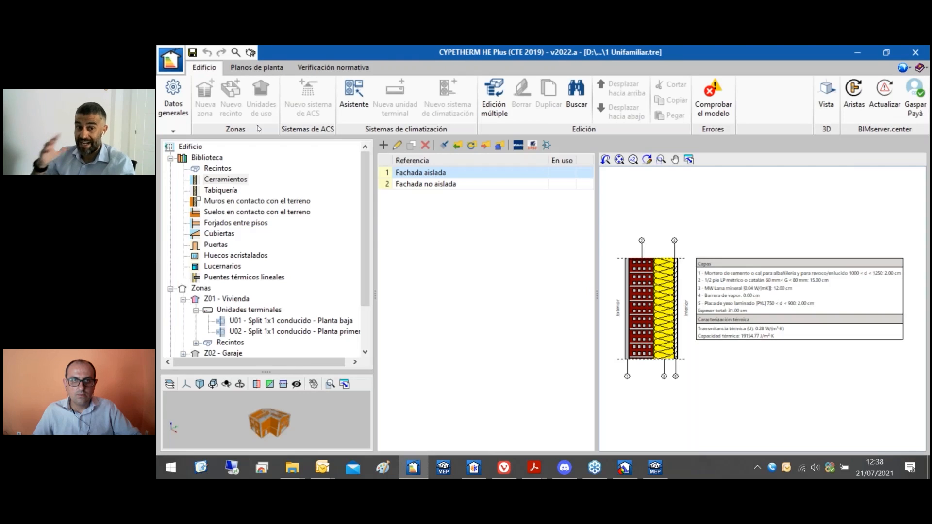
{"action": "left_click", "coordinate": [219, 181]}
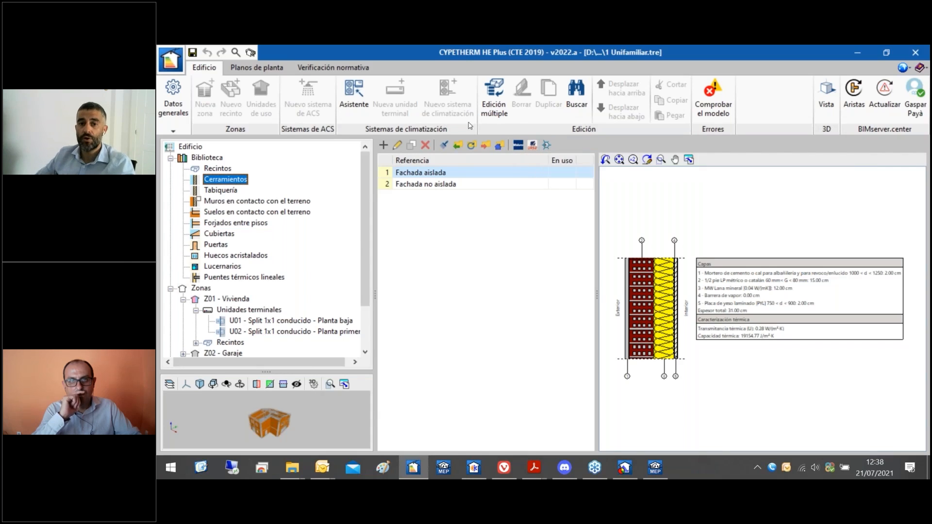
{"action": "left_click", "coordinate": [517, 146]}
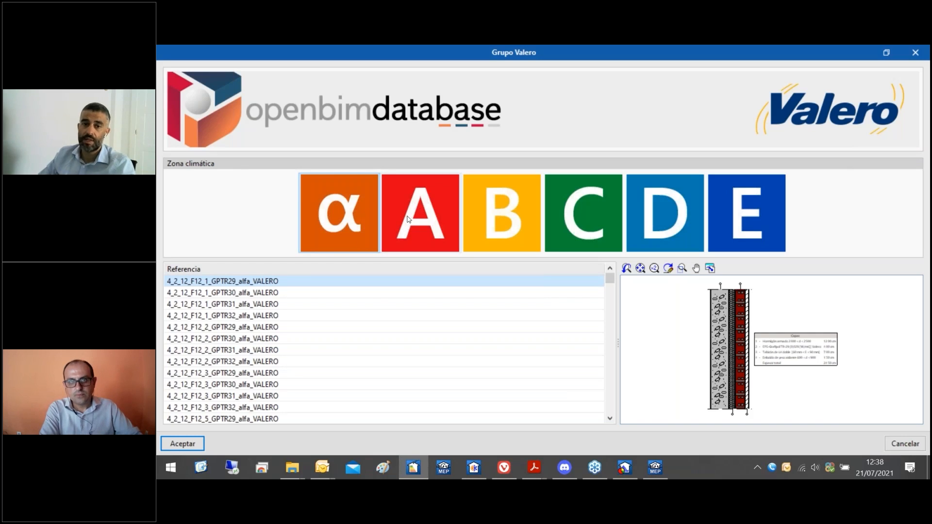
{"action": "scroll", "coordinate": [329, 319], "scroll_direction": "down", "scroll_amount": 10}
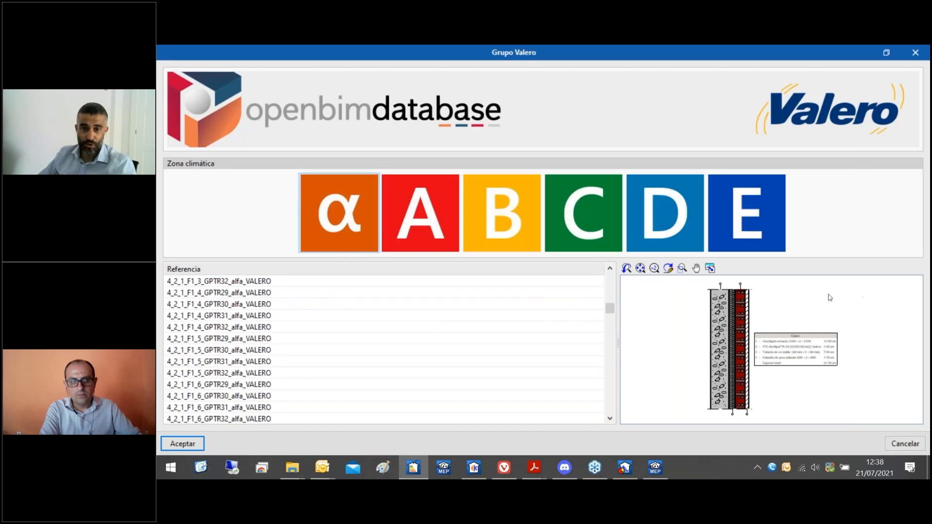
{"action": "mouse_move", "coordinate": [617, 307]}
{"action": "left_mouse_down"}
{"action": "mouse_move", "coordinate": [618, 383]}
{"action": "mouse_move", "coordinate": [613, 302]}
{"action": "left_mouse_up"}
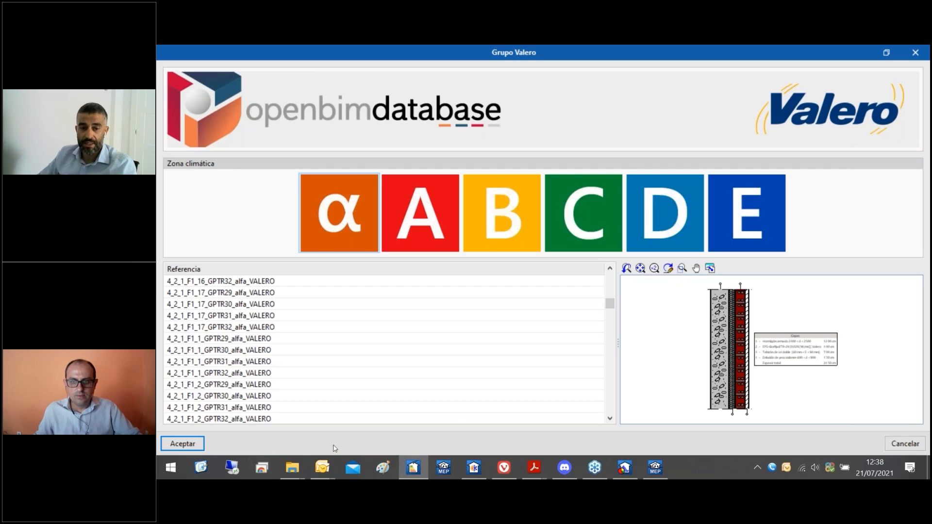
Switch to the browser and review the 2022.a release notes on Midea equipment, CYPETHERM LOADS climate data and the Grupo Valero solutions import
{"action": "left_click", "coordinate": [504, 468]}
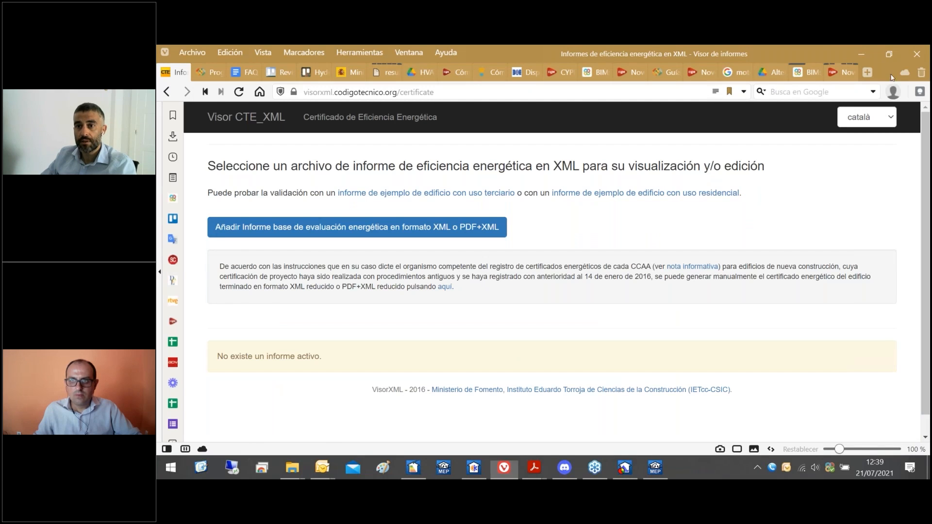
{"action": "left_click", "coordinate": [837, 72]}
{"action": "left_click", "coordinate": [540, 93]}
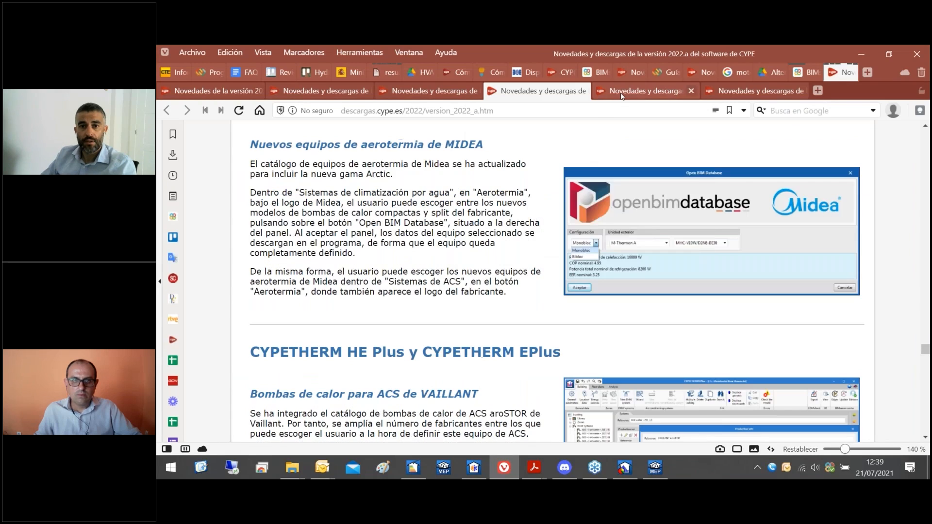
{"action": "left_click", "coordinate": [631, 92]}
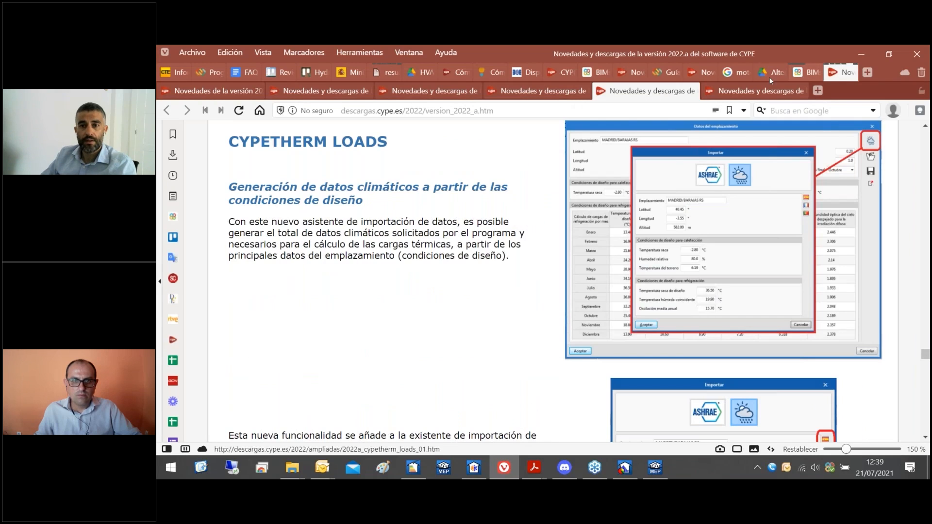
{"action": "left_click", "coordinate": [758, 91]}
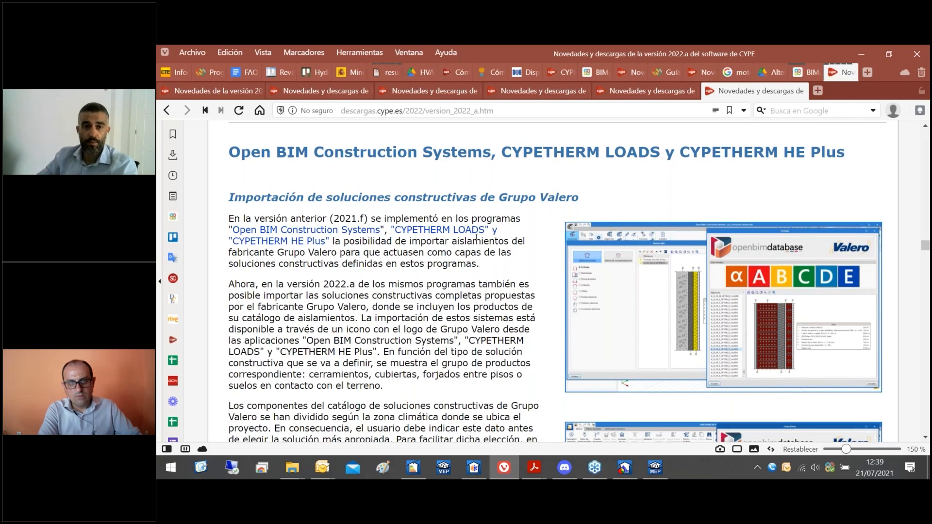
{"action": "scroll", "coordinate": [476, 238], "scroll_direction": "down", "scroll_amount": 1}
{"action": "scroll", "coordinate": [477, 238], "scroll_direction": "down", "scroll_amount": 3}
{"action": "scroll", "coordinate": [477, 238], "scroll_direction": "up", "scroll_amount": 3}
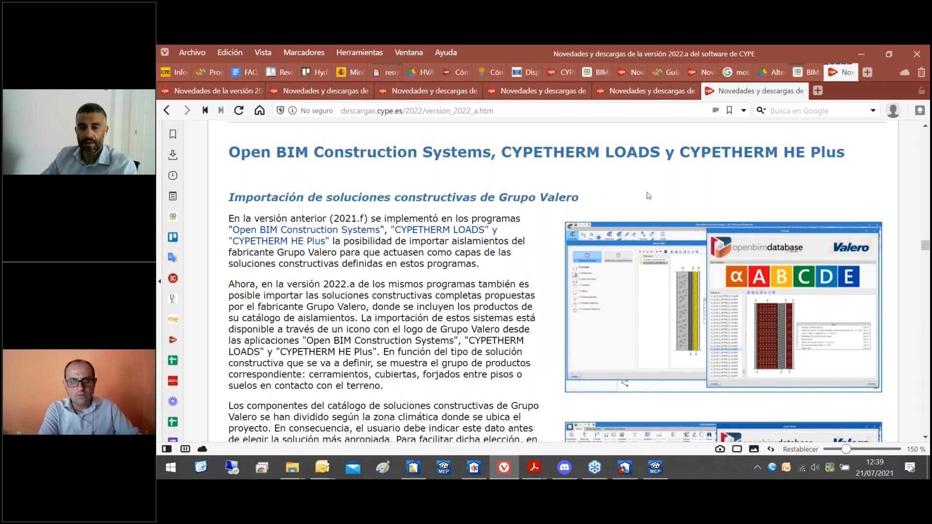
{"action": "mouse_move", "coordinate": [564, 467]}
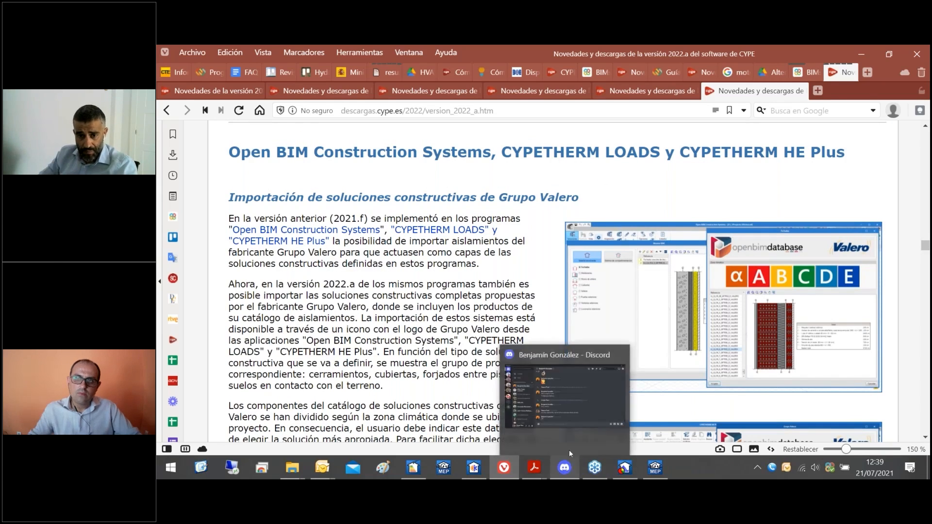
Examine the release notes on Midea's aerothermal equipment and Vaillant's heat pumps for domestic hot water
{"action": "left_click", "coordinate": [523, 92]}
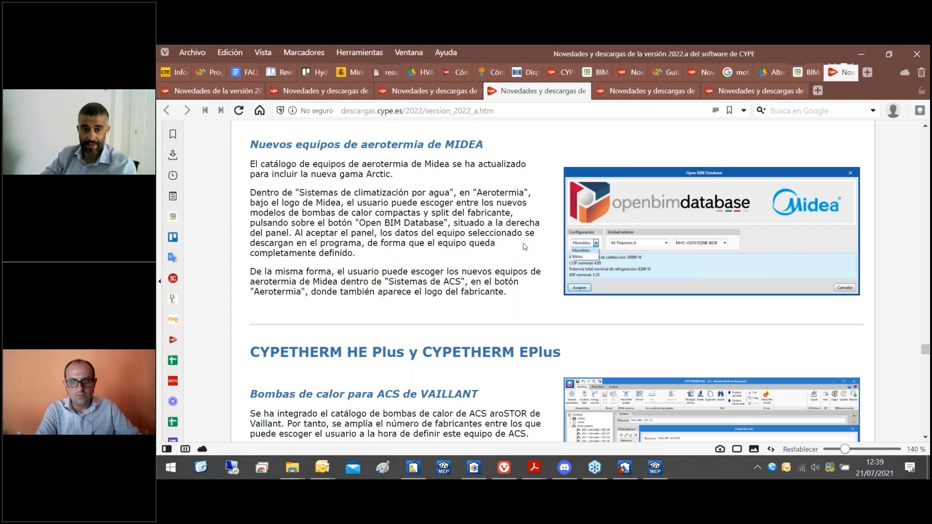
{"action": "scroll", "coordinate": [525, 247], "scroll_direction": "down", "scroll_amount": 4}
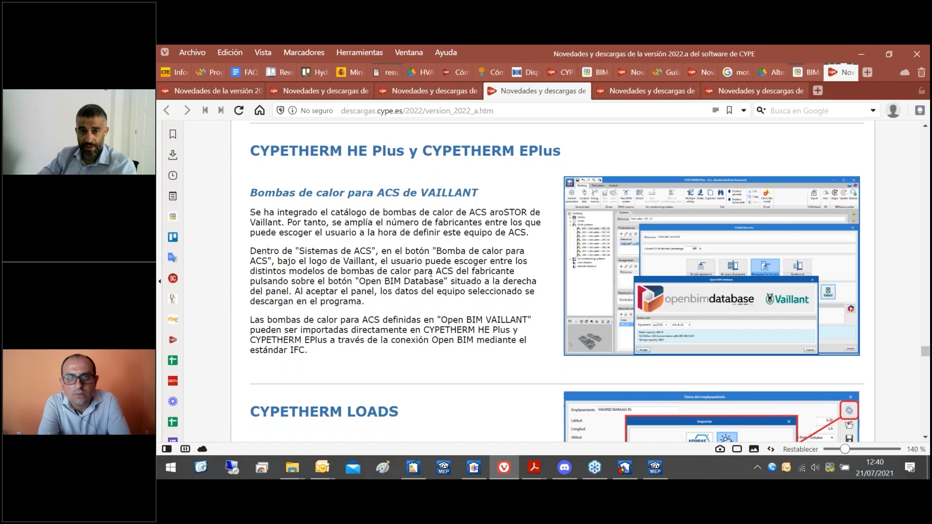
{"action": "scroll", "coordinate": [445, 277], "scroll_direction": "up", "scroll_amount": 2}
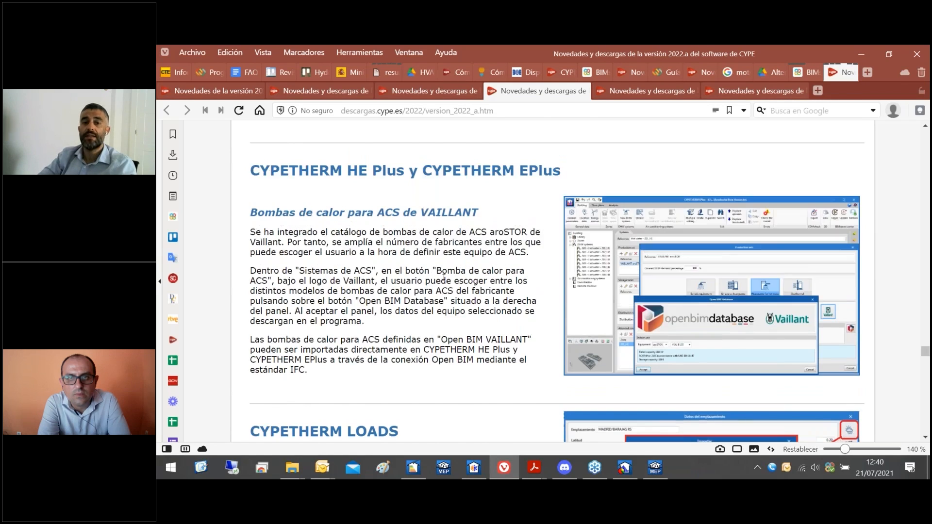
Review the 2022.a release notes on Vaillant heat pumps, CYPETHERM LOADS climate data generation and the CYPETHERM HE Plus certification scope
{"action": "scroll", "coordinate": [444, 277], "scroll_direction": "down", "scroll_amount": 2}
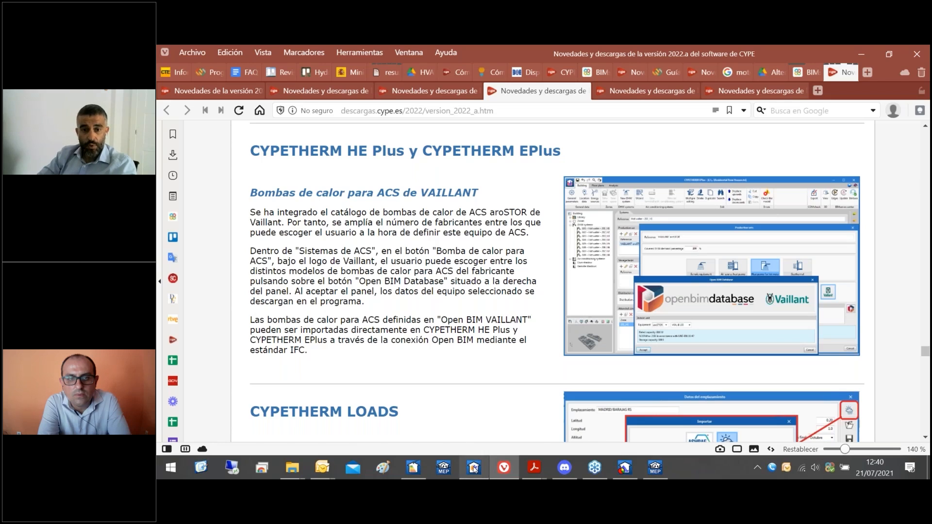
{"action": "mouse_move", "coordinate": [474, 468]}
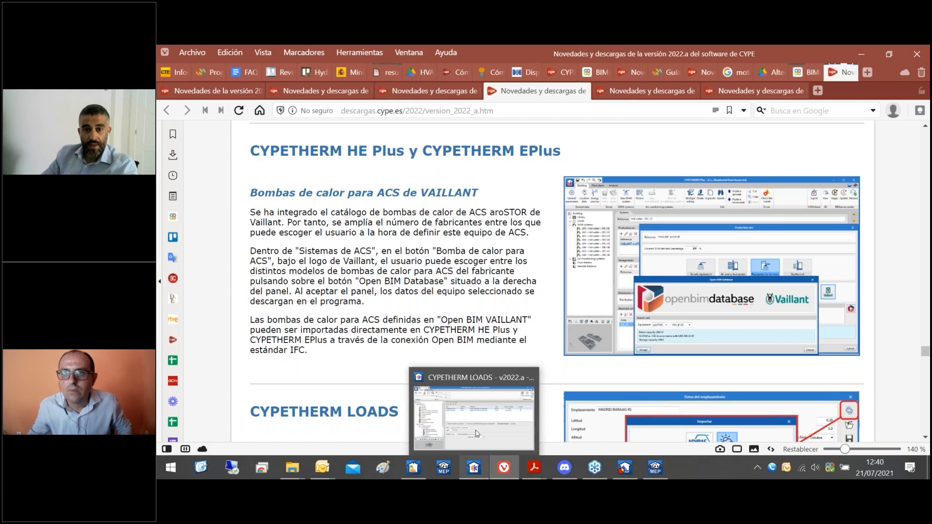
{"action": "left_click", "coordinate": [629, 94]}
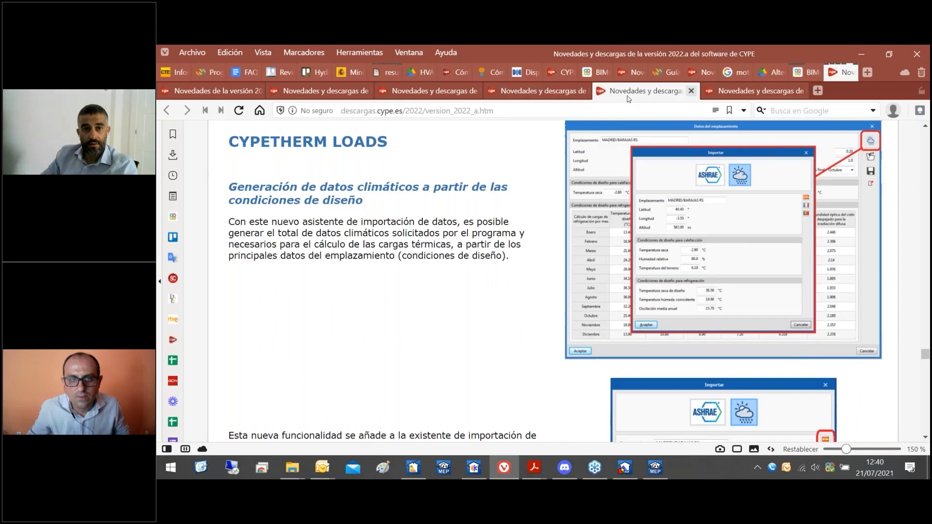
{"action": "mouse_move", "coordinate": [741, 94]}
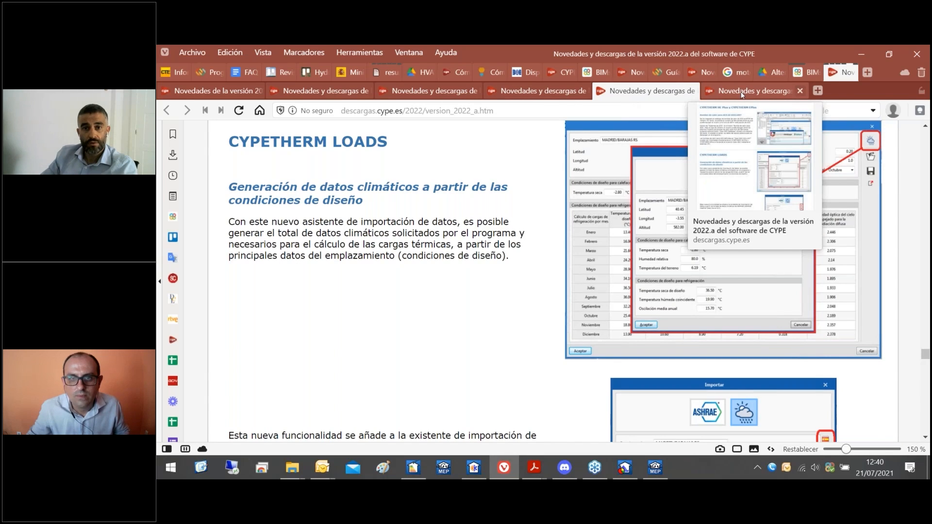
{"action": "left_click", "coordinate": [741, 94]}
{"action": "left_click", "coordinate": [456, 95]}
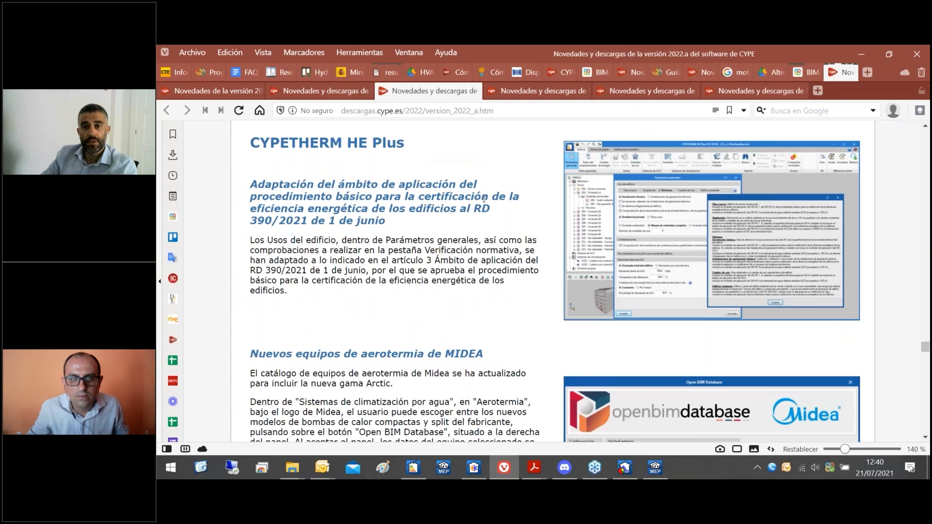
Switch to CYPETHERM LOADS and show the cooling and heating indoor design temperatures of a new room type in the Recintos library, without adding it
{"action": "left_click", "coordinate": [477, 474]}
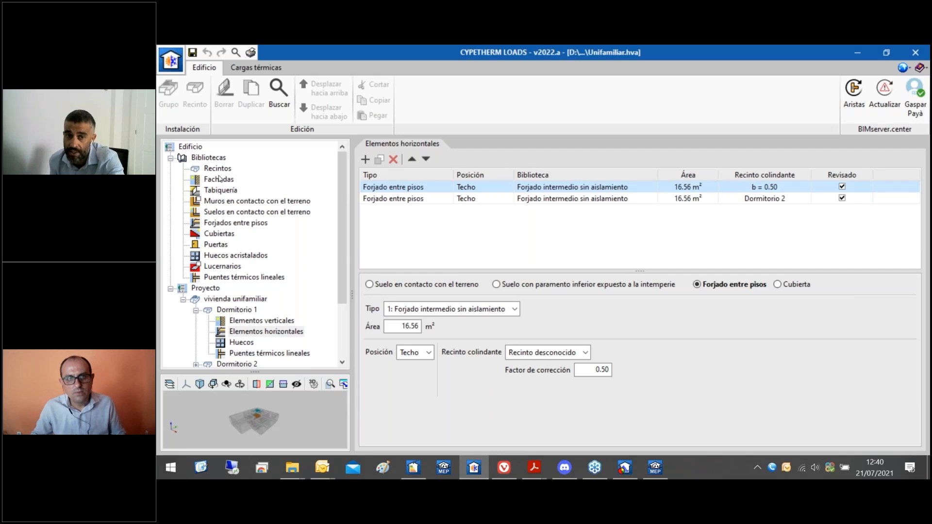
{"action": "left_click", "coordinate": [222, 169]}
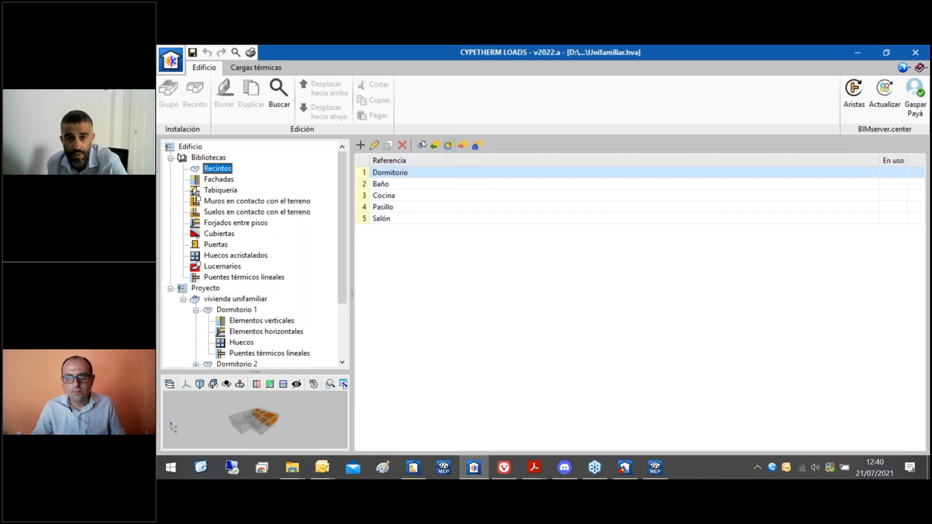
{"action": "left_click", "coordinate": [361, 146]}
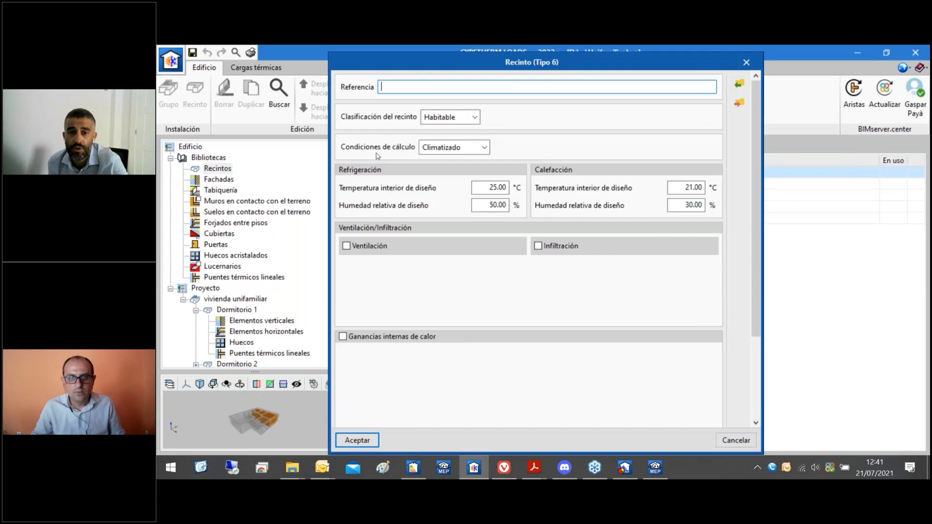
{"action": "double_click", "coordinate": [482, 187]}
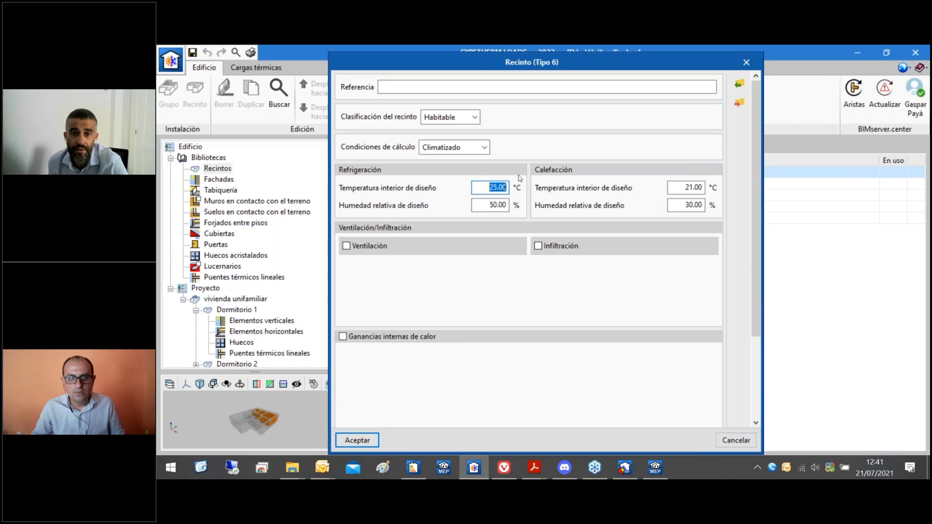
{"action": "left_click", "coordinate": [687, 187]}
{"action": "double_click", "coordinate": [688, 187]}
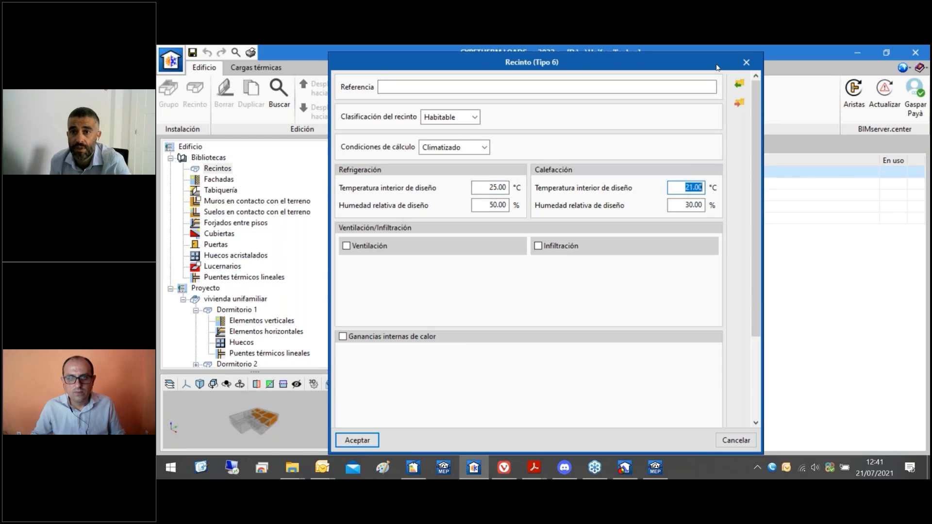
{"action": "left_click", "coordinate": [747, 62]}
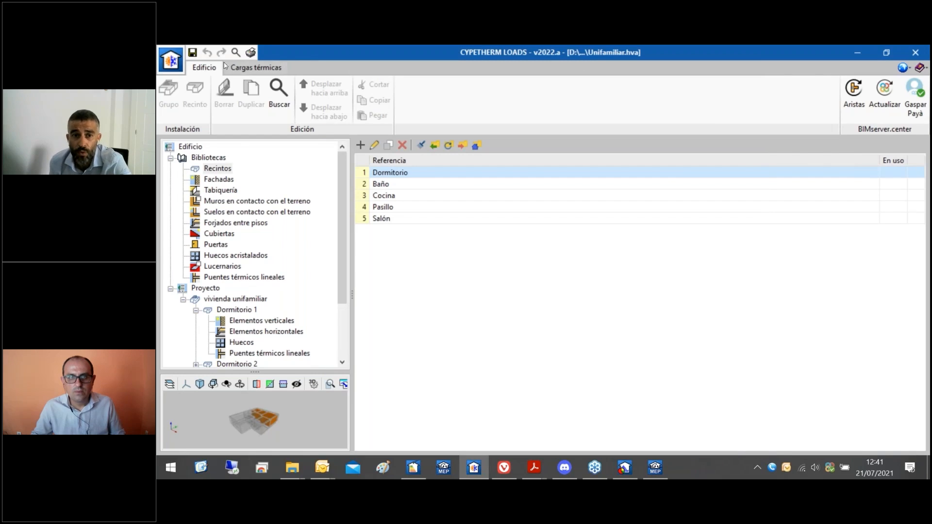
Open the site data of the thermal loads project and examine the heating and monthly cooling design conditions
{"action": "left_click", "coordinate": [260, 71]}
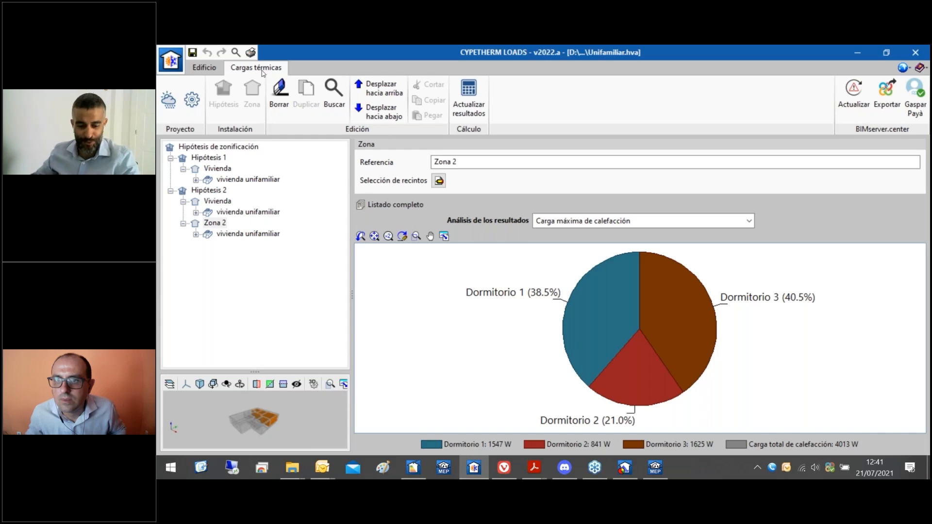
{"action": "left_click", "coordinate": [175, 103]}
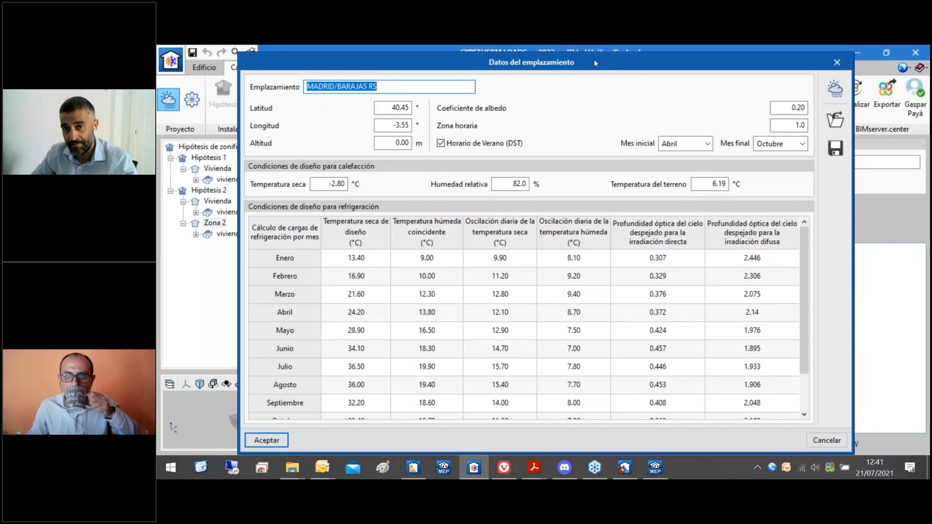
{"action": "left_click_drag", "start_coordinate": [595, 62], "coordinate": [587, 59]}
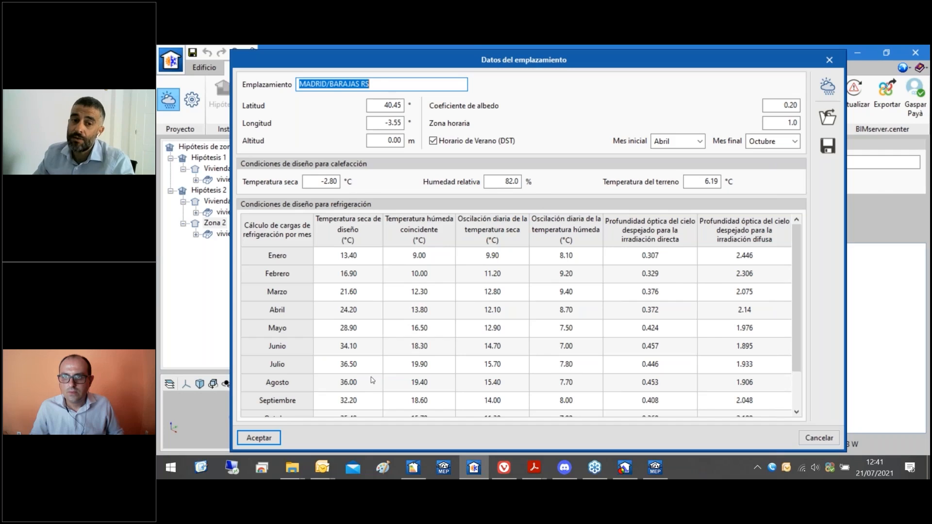
{"action": "scroll", "coordinate": [371, 393], "scroll_direction": "down", "scroll_amount": 1}
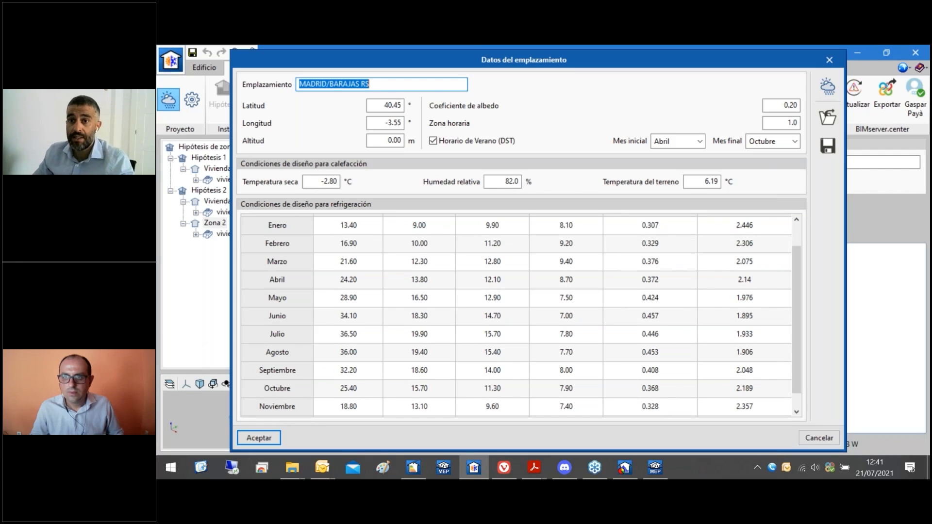
Import the ASHRAE climate data of the ALBACETE station, in the 6 - EUROPE region and Spain, into the site data
{"action": "left_click", "coordinate": [828, 86]}
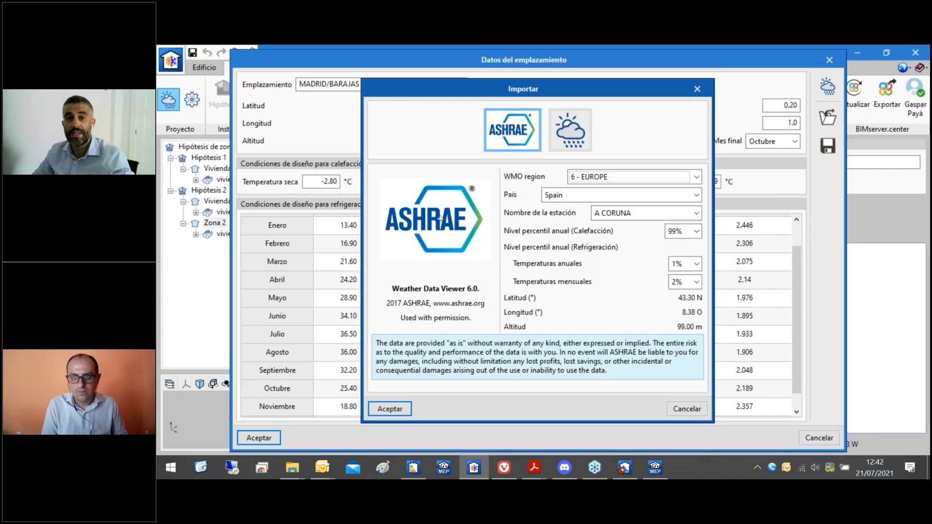
{"action": "left_click", "coordinate": [682, 177]}
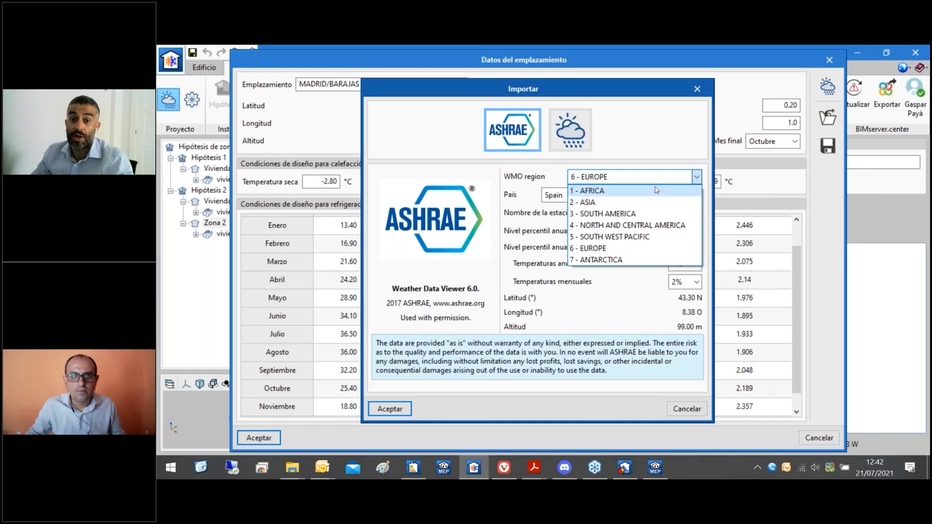
{"action": "left_click", "coordinate": [661, 249]}
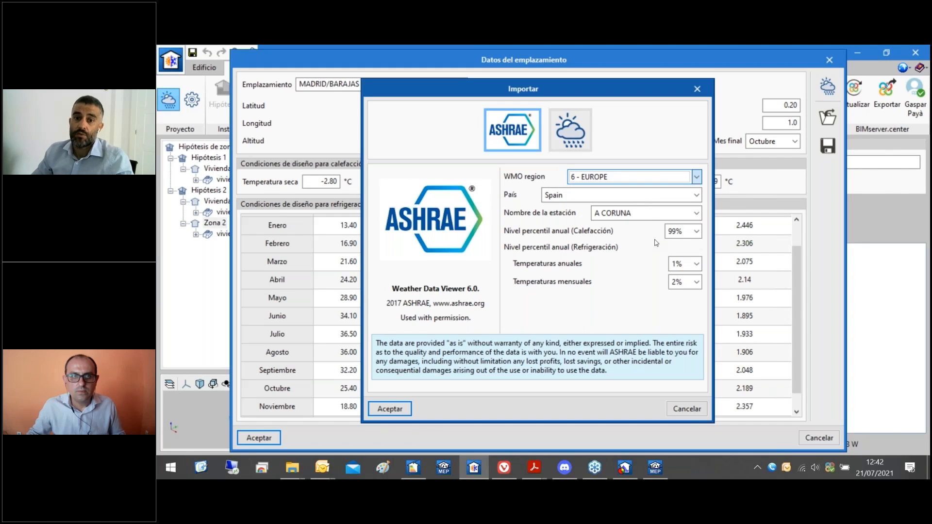
{"action": "left_click", "coordinate": [634, 214]}
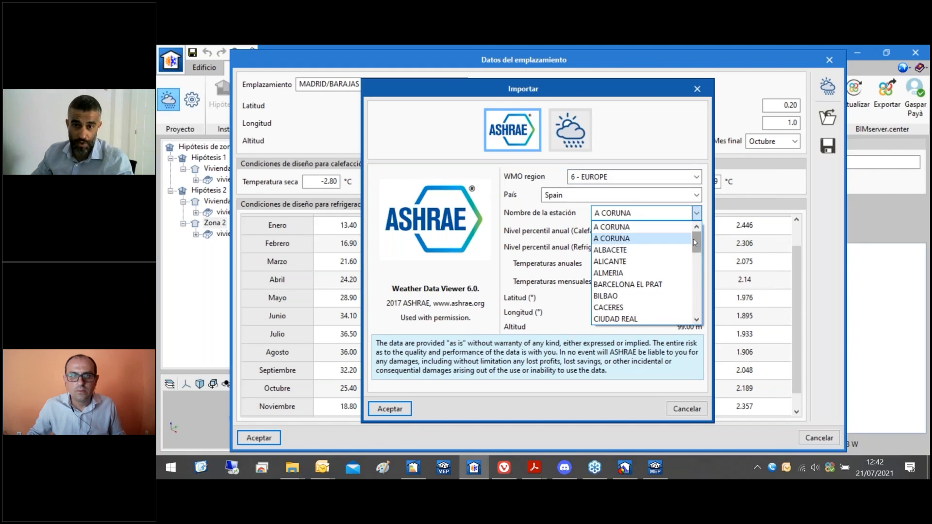
{"action": "mouse_move", "coordinate": [697, 244]}
{"action": "left_mouse_down"}
{"action": "mouse_move", "coordinate": [697, 302]}
{"action": "mouse_move", "coordinate": [700, 235]}
{"action": "left_mouse_up"}
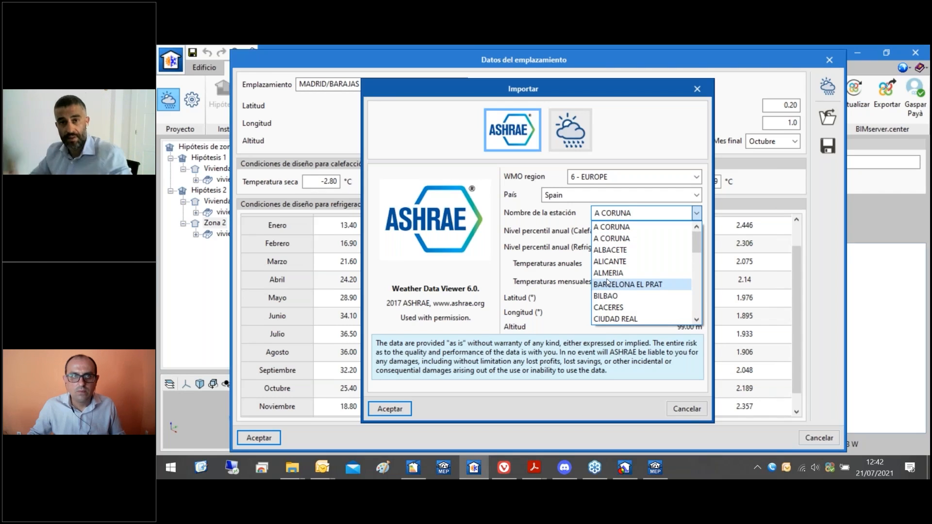
{"action": "left_click", "coordinate": [629, 251]}
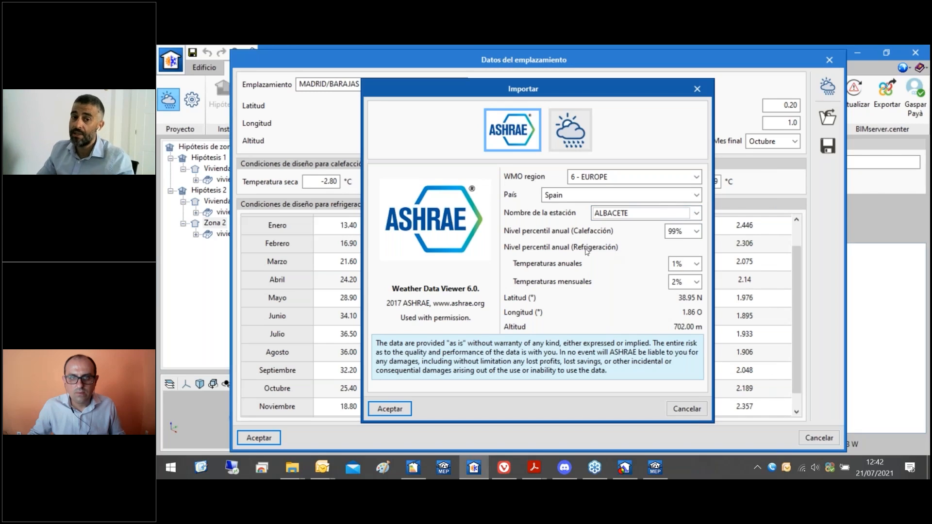
{"action": "left_click", "coordinate": [392, 409]}
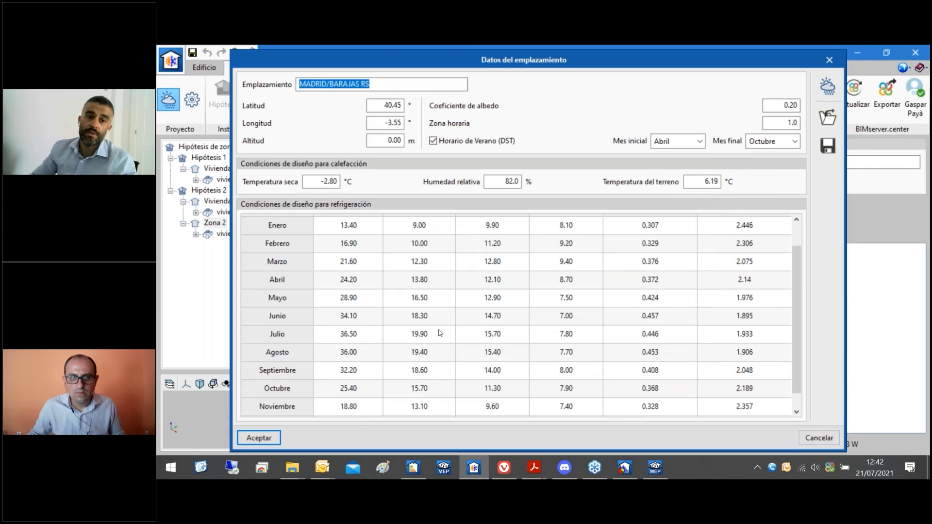
{"action": "scroll", "coordinate": [369, 264], "scroll_direction": "down", "scroll_amount": 3}
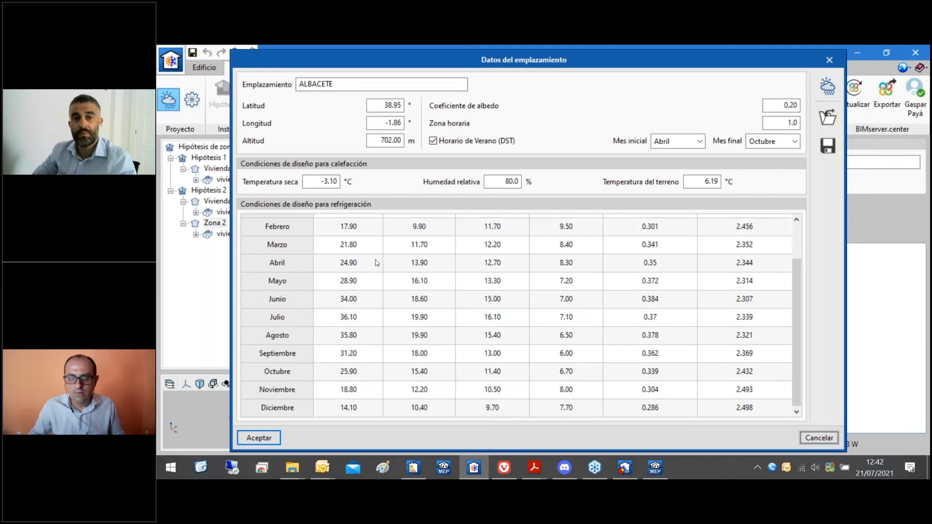
{"action": "scroll", "coordinate": [382, 375], "scroll_direction": "up", "scroll_amount": 3}
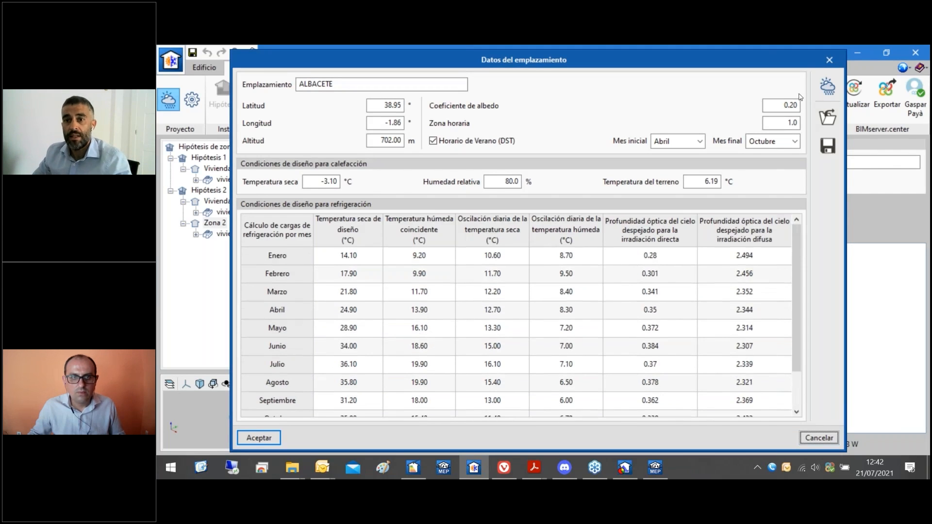
Open the climate data import based on design conditions and examine its location, heating and cooling inputs against the monthly table
{"action": "left_click", "coordinate": [826, 94]}
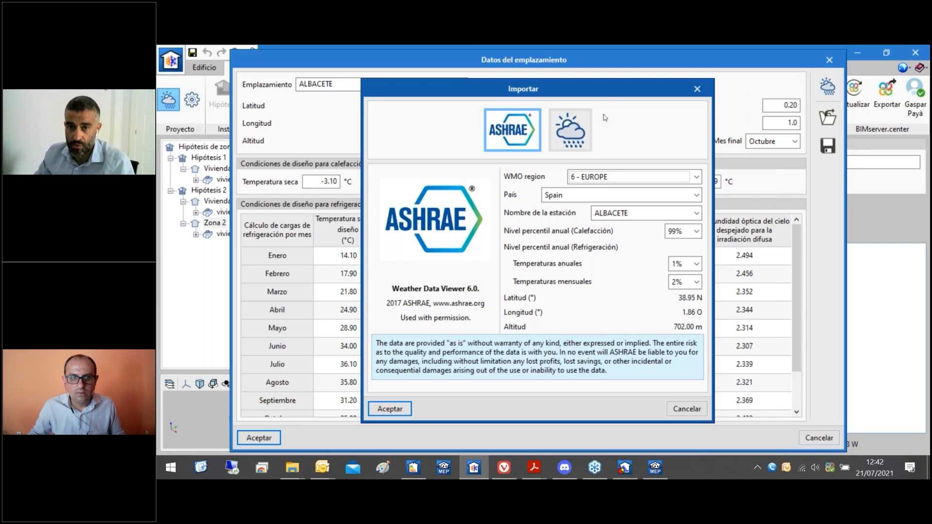
{"action": "left_click", "coordinate": [572, 124]}
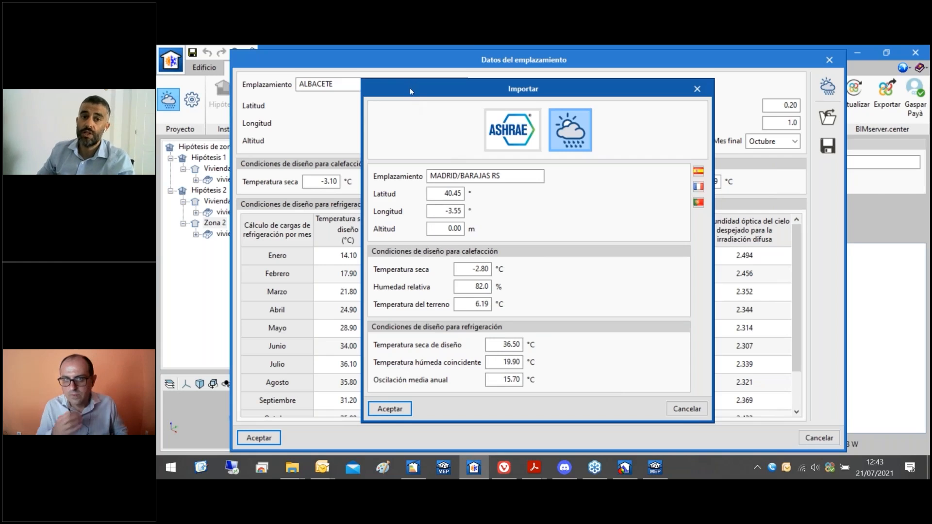
{"action": "mouse_move", "coordinate": [410, 87]}
{"action": "left_mouse_down"}
{"action": "mouse_move", "coordinate": [555, 86]}
{"action": "mouse_move", "coordinate": [543, 74]}
{"action": "mouse_move", "coordinate": [421, 85]}
{"action": "left_mouse_up"}
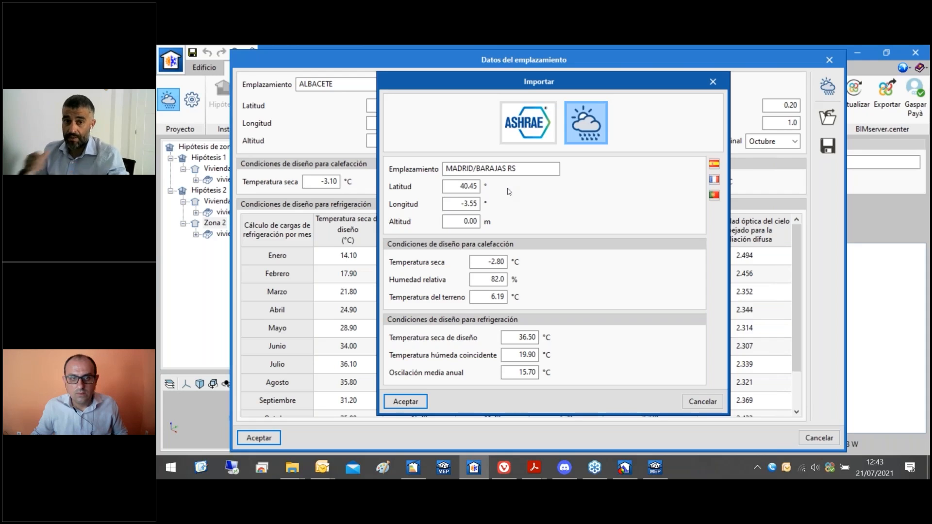
{"action": "left_click_drag", "start_coordinate": [552, 84], "coordinate": [603, 83]}
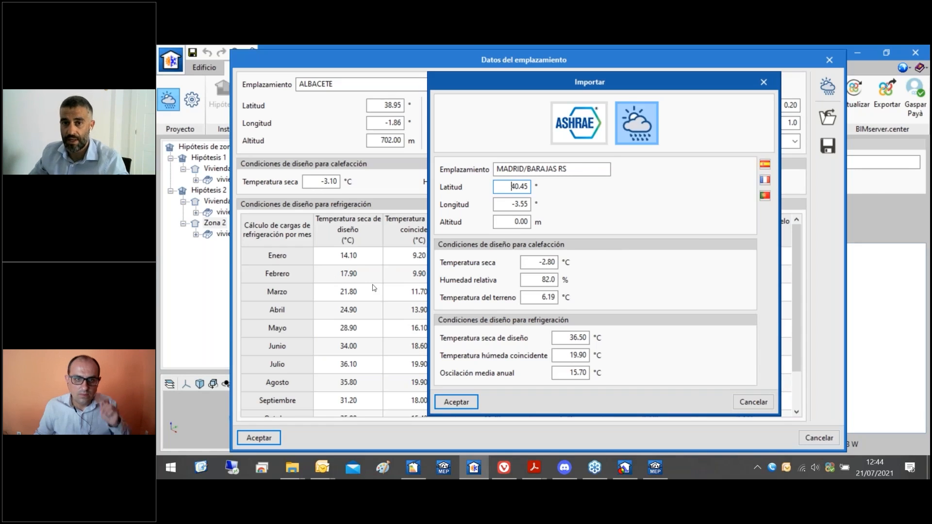
{"action": "left_click_drag", "start_coordinate": [618, 86], "coordinate": [480, 96]}
{"action": "left_click_drag", "start_coordinate": [436, 347], "coordinate": [440, 348]}
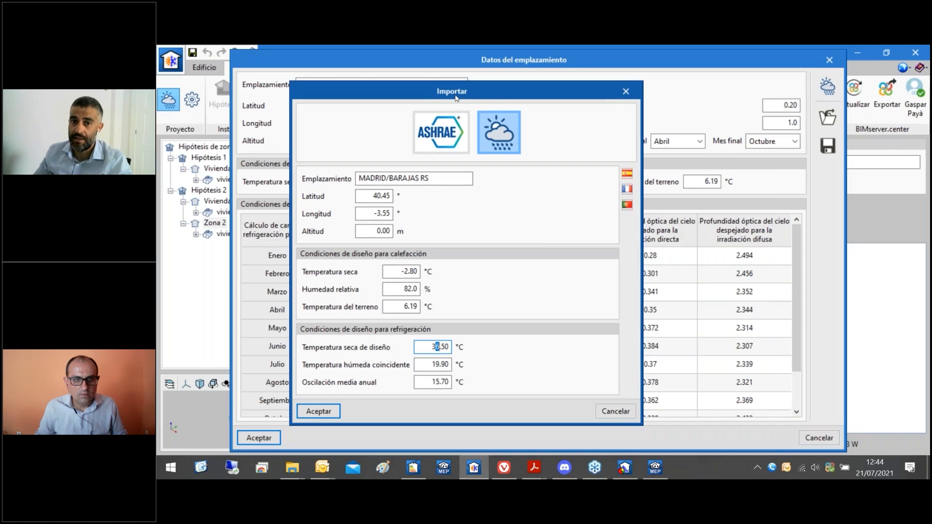
{"action": "left_click_drag", "start_coordinate": [456, 99], "coordinate": [411, 120]}
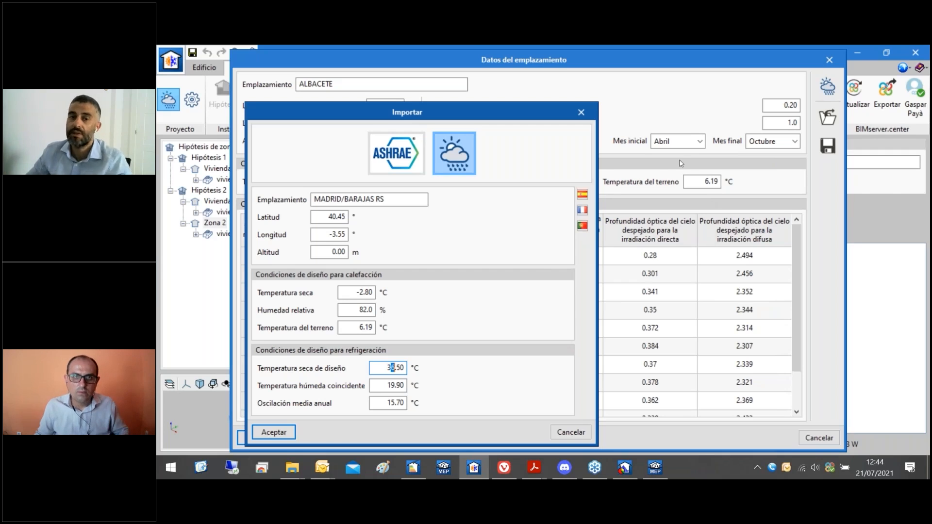
{"action": "left_click_drag", "start_coordinate": [538, 110], "coordinate": [634, 95]}
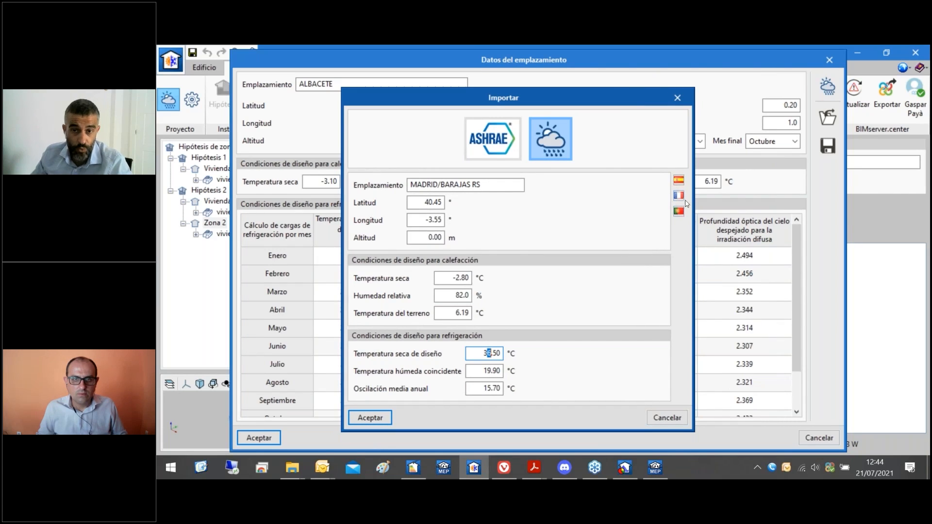
Generate the site's climate data from the Spanish design conditions of Monóver/Monóvar in Alicante, with annual percentiles of 99% for heating and 1% for cooling
{"action": "left_click", "coordinate": [679, 181]}
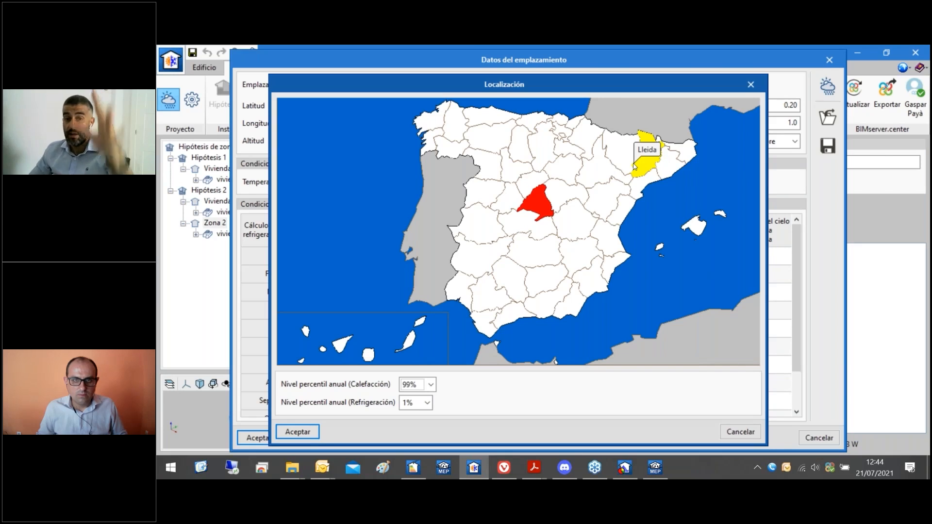
{"action": "left_click", "coordinate": [611, 267]}
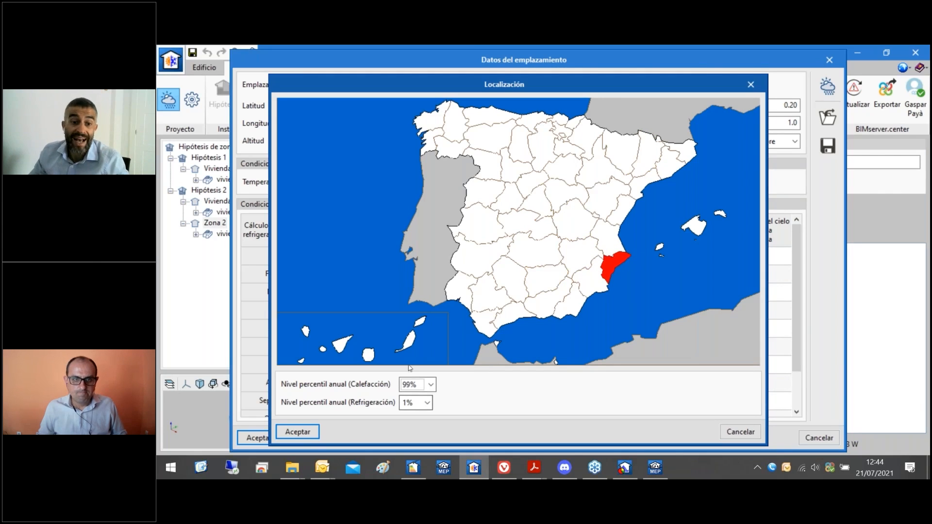
{"action": "left_click", "coordinate": [418, 386]}
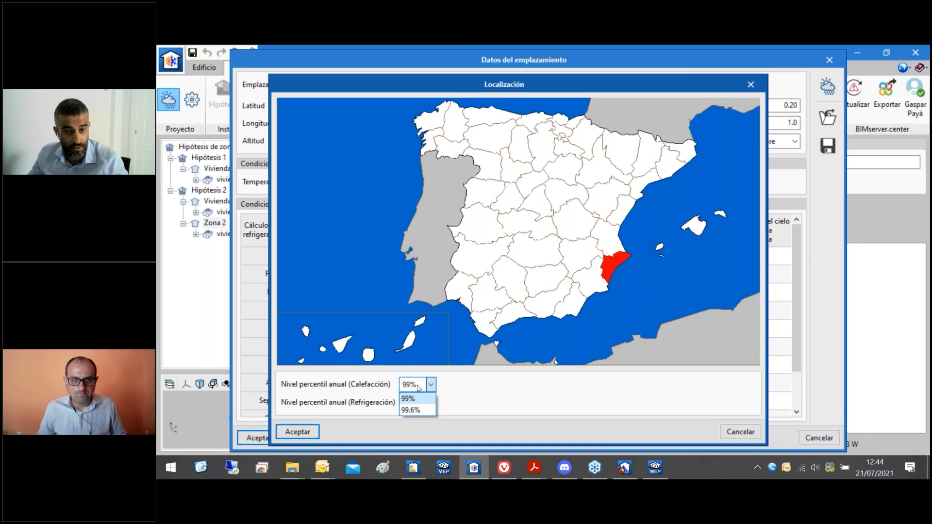
{"action": "left_click", "coordinate": [418, 387]}
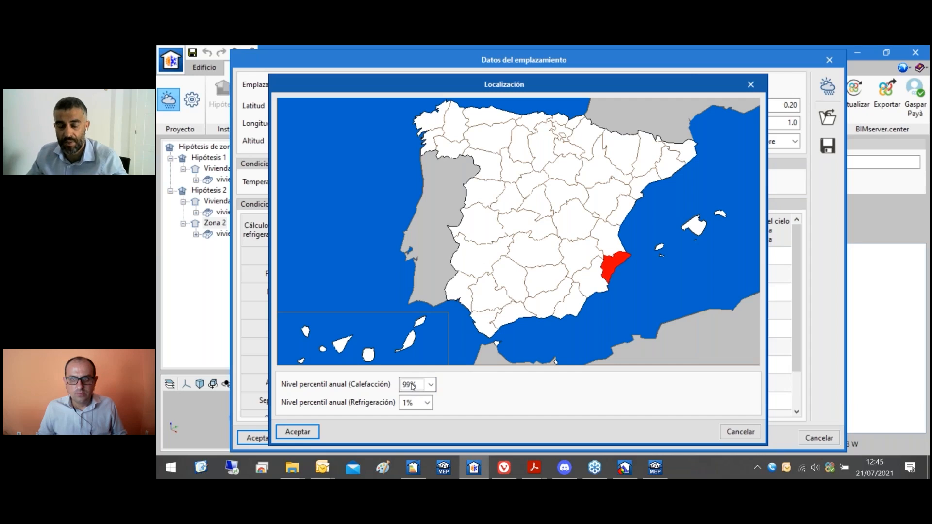
{"action": "left_click", "coordinate": [300, 437]}
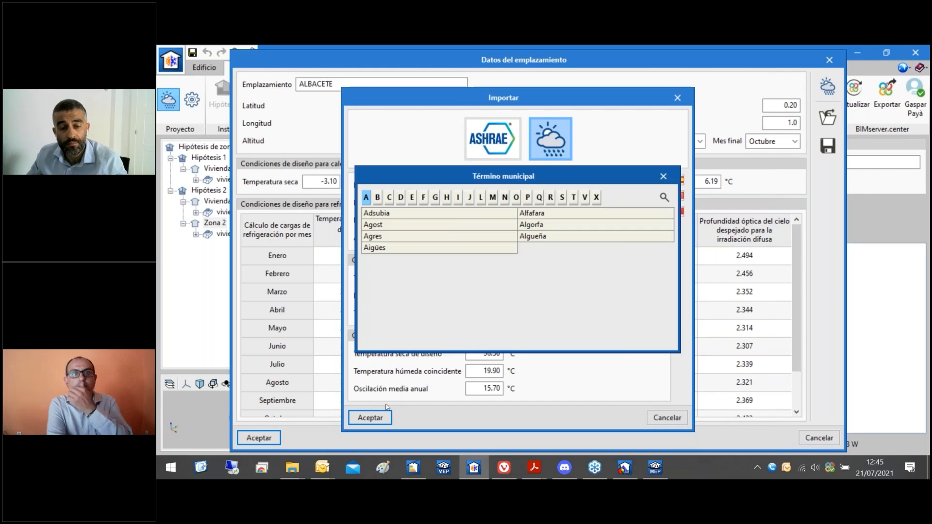
{"action": "left_click", "coordinate": [492, 197]}
{"action": "left_click", "coordinate": [383, 237]}
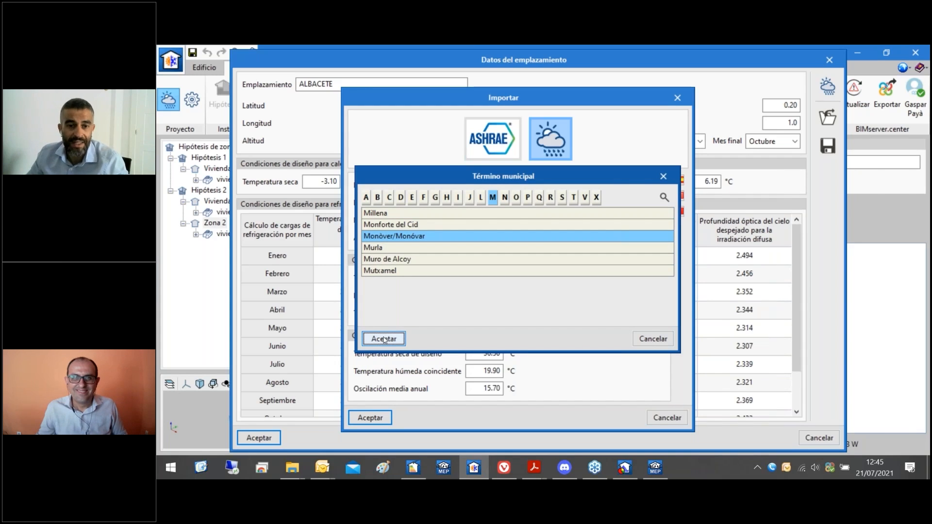
{"action": "left_click", "coordinate": [384, 339]}
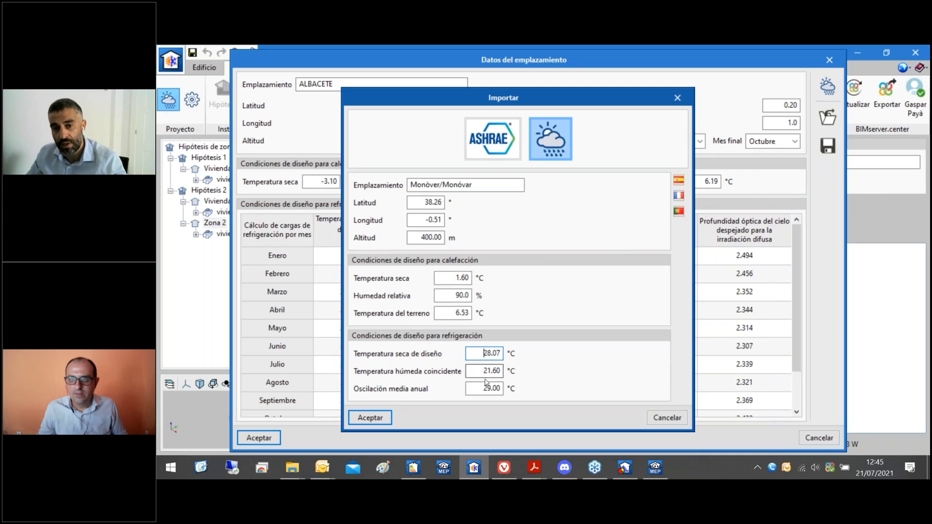
{"action": "left_click", "coordinate": [370, 418]}
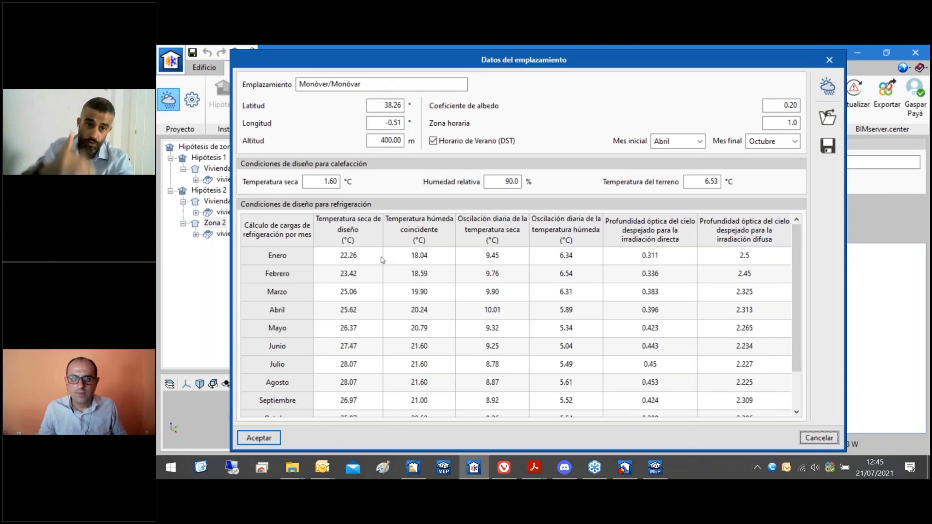
Examine the generated monthly cooling table against the cooling design conditions in the climate data import, without importing again
{"action": "scroll", "coordinate": [367, 348], "scroll_direction": "down", "scroll_amount": 2}
{"action": "scroll", "coordinate": [367, 347], "scroll_direction": "up", "scroll_amount": 2}
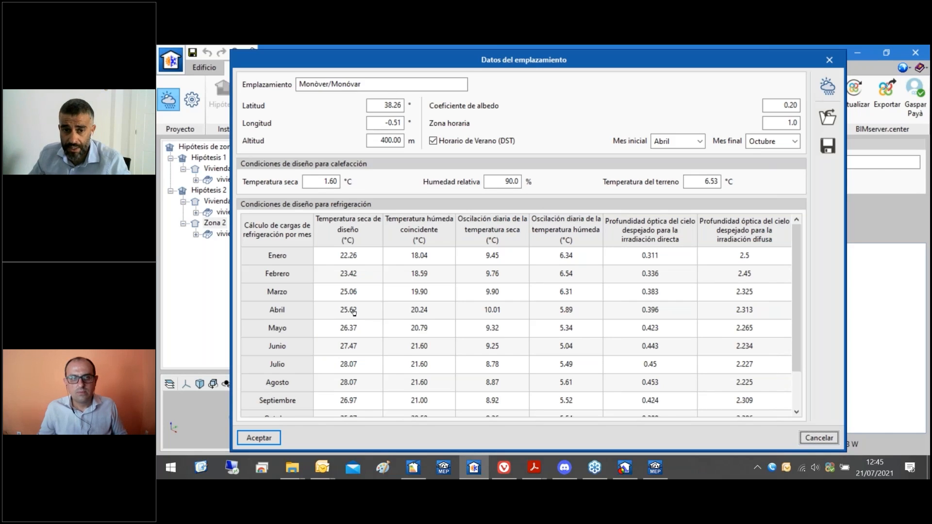
{"action": "left_click", "coordinate": [828, 87]}
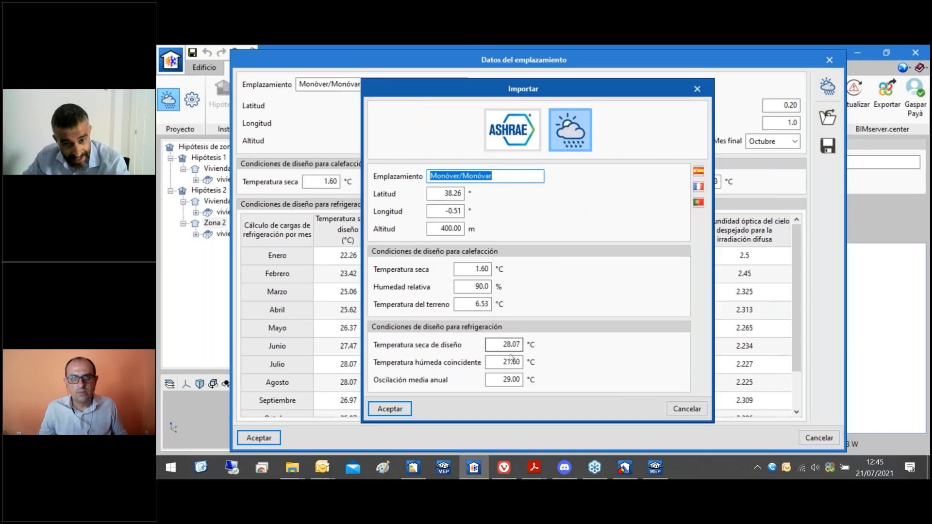
{"action": "left_click_drag", "start_coordinate": [503, 347], "coordinate": [534, 349]}
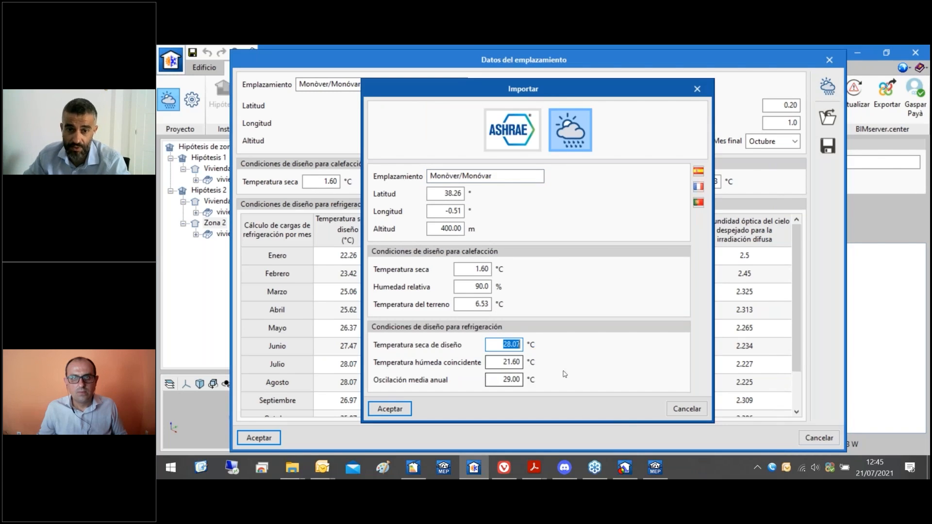
{"action": "left_click", "coordinate": [686, 409]}
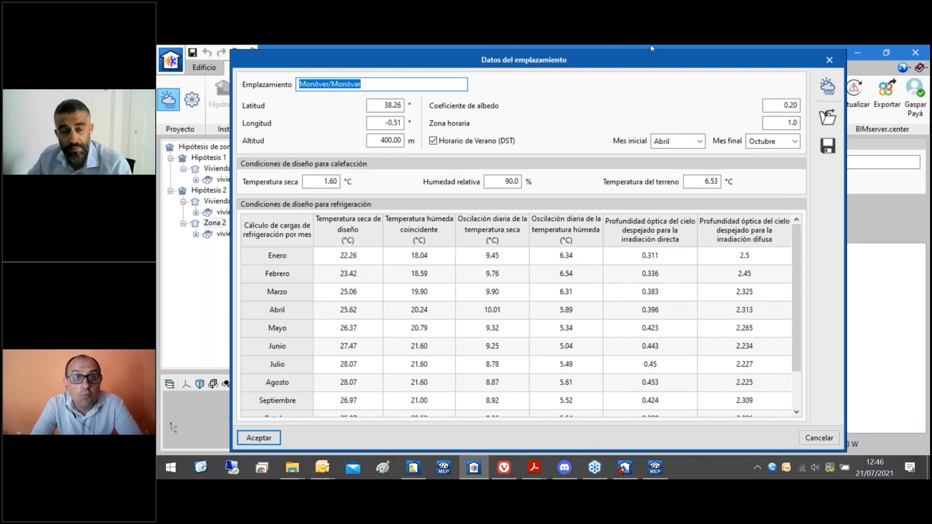
{"action": "left_click_drag", "start_coordinate": [613, 59], "coordinate": [608, 72]}
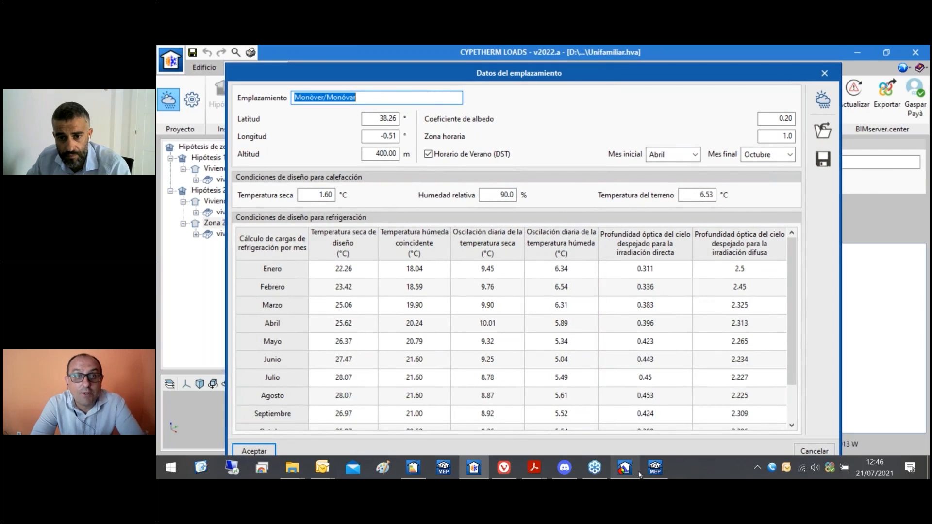
Switch to CYPECAD MEP, set the project's site to Monóver/Monóvar in Alicante, and check the predefined climate conditions in the air-conditioning general data
{"action": "left_click", "coordinate": [655, 468]}
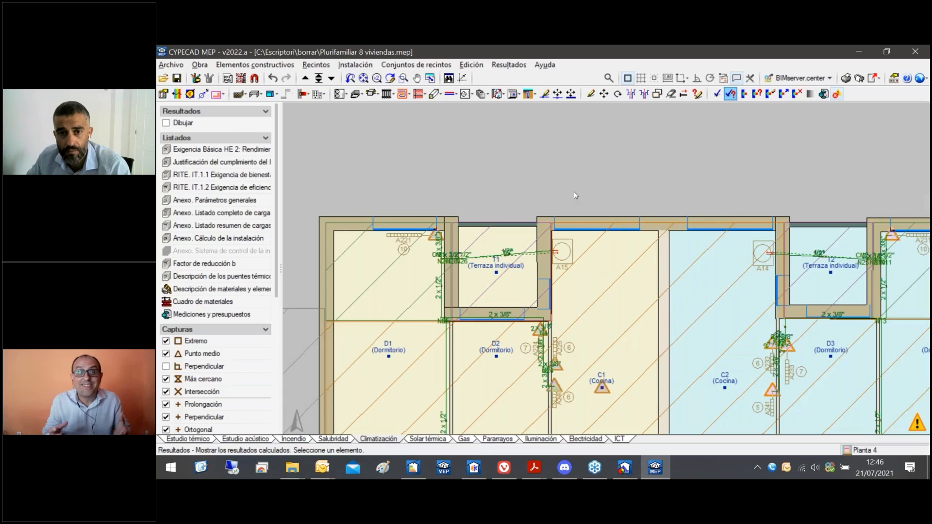
{"action": "scroll", "coordinate": [561, 200], "scroll_direction": "down", "scroll_amount": 1}
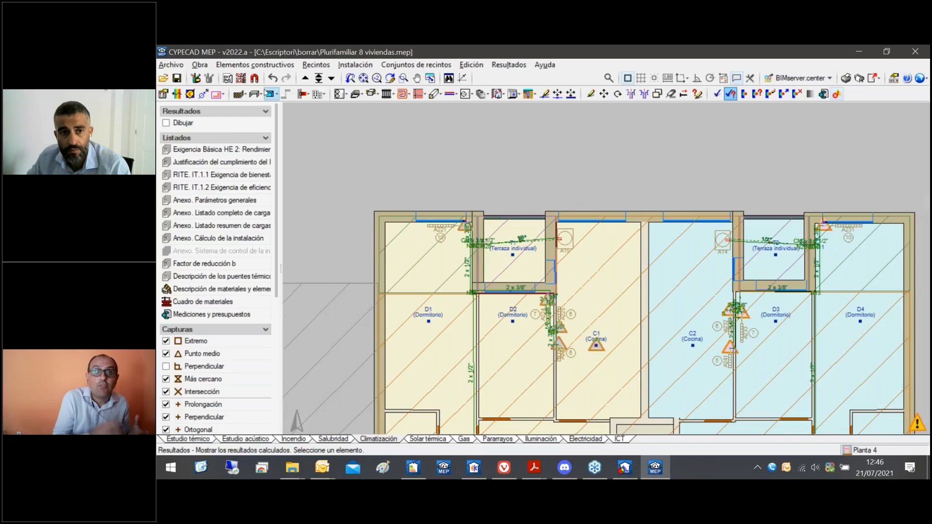
{"action": "left_click", "coordinate": [200, 65]}
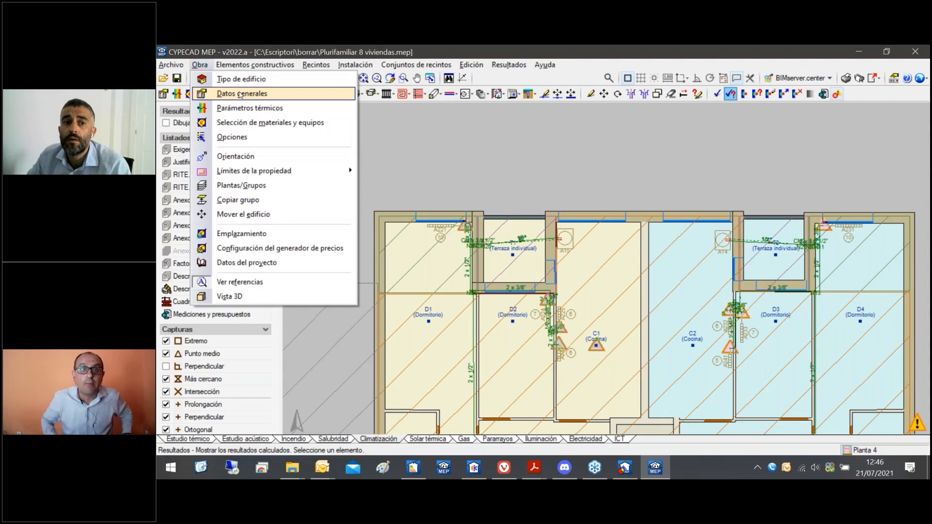
{"action": "left_click", "coordinate": [242, 234]}
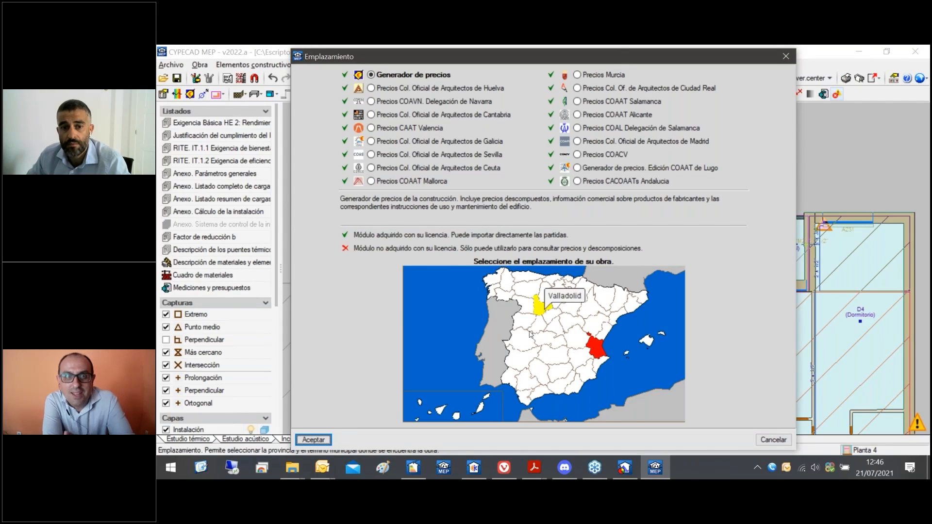
{"action": "left_click_drag", "start_coordinate": [606, 58], "coordinate": [606, 60]}
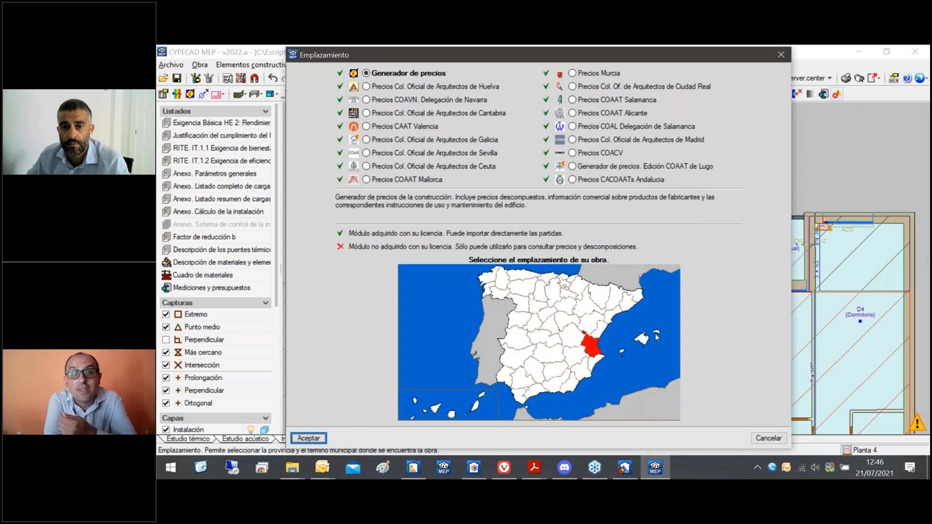
{"action": "left_click", "coordinate": [599, 361]}
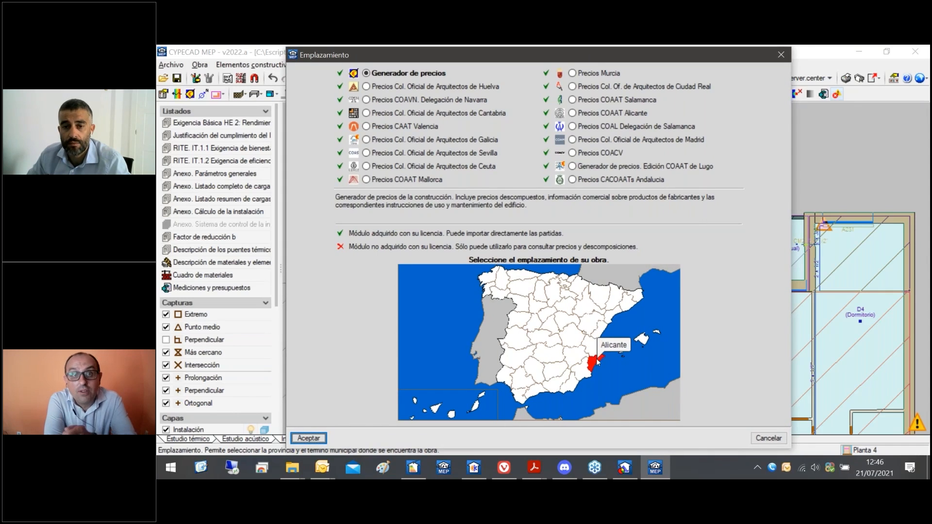
{"action": "left_click", "coordinate": [309, 439]}
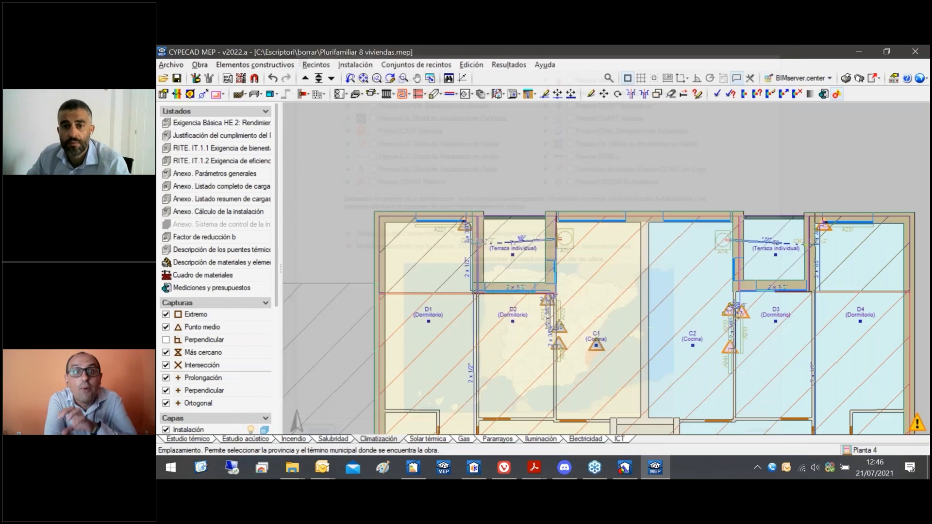
{"action": "left_click", "coordinate": [516, 200]}
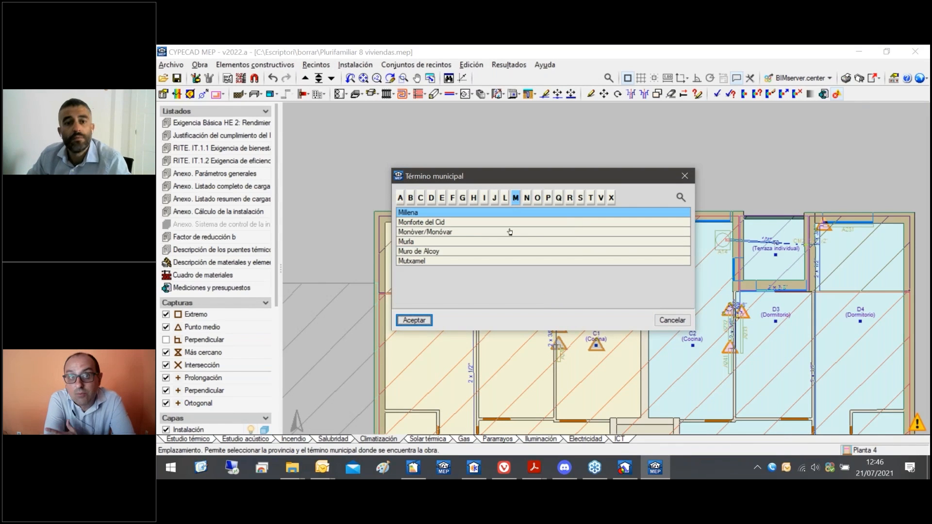
{"action": "left_click", "coordinate": [449, 233]}
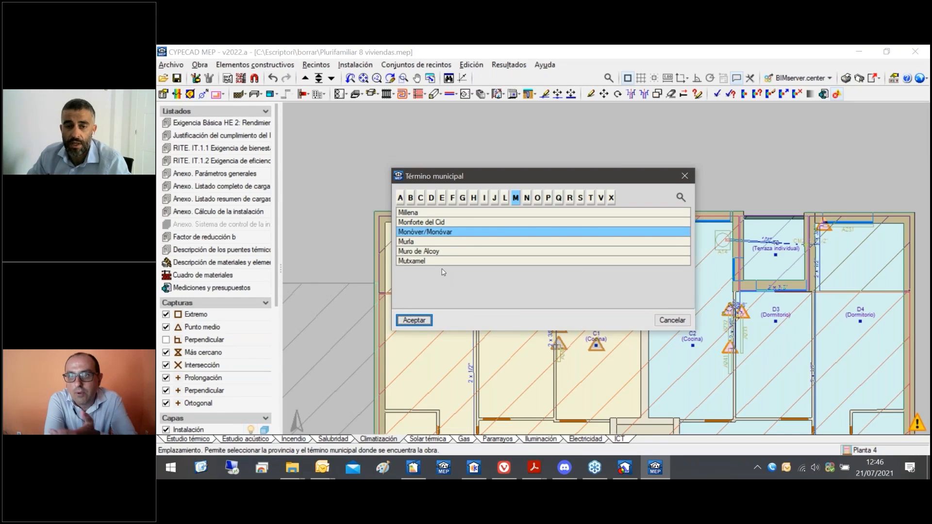
{"action": "left_click", "coordinate": [412, 320]}
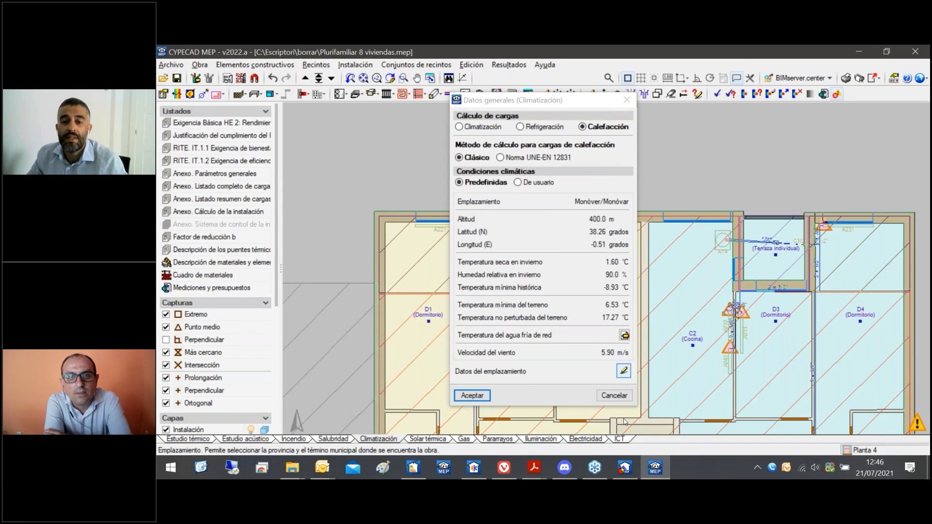
{"action": "left_click", "coordinate": [623, 100]}
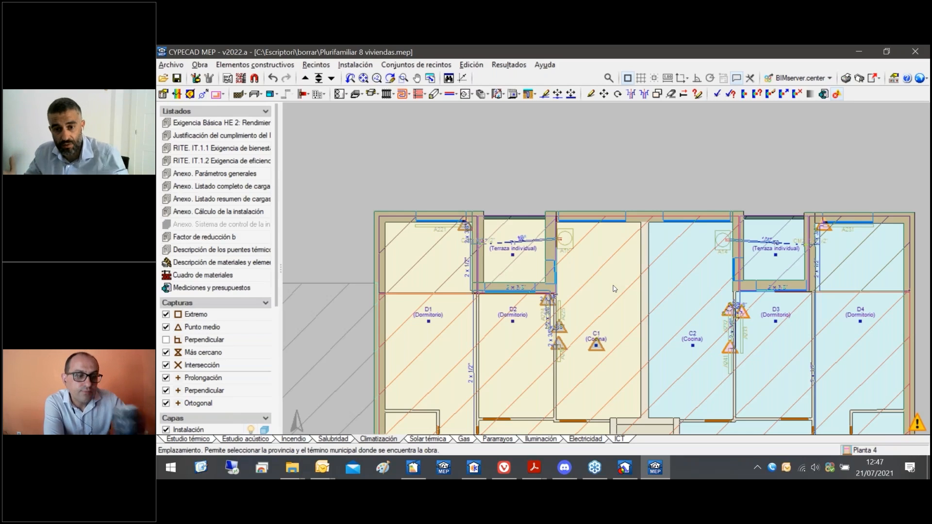
{"action": "mouse_move", "coordinate": [626, 469]}
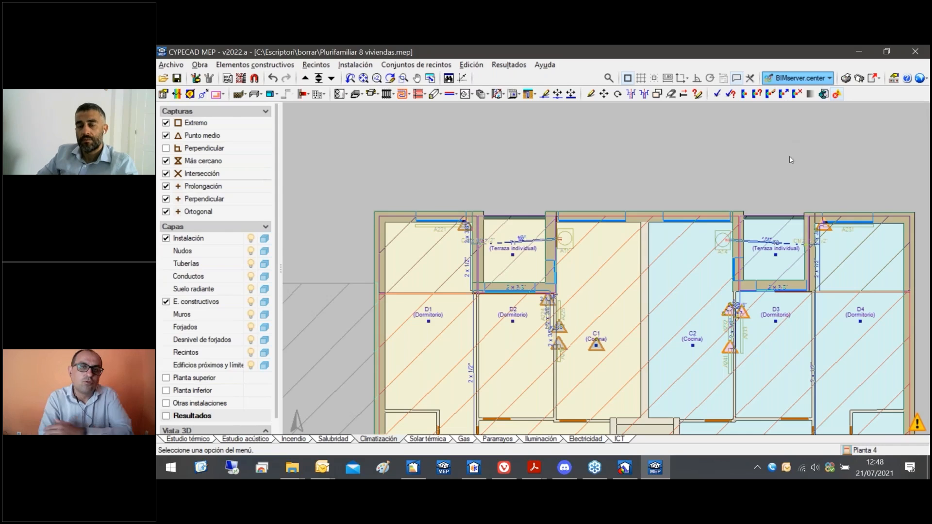
{"action": "left_click", "coordinate": [829, 78]}
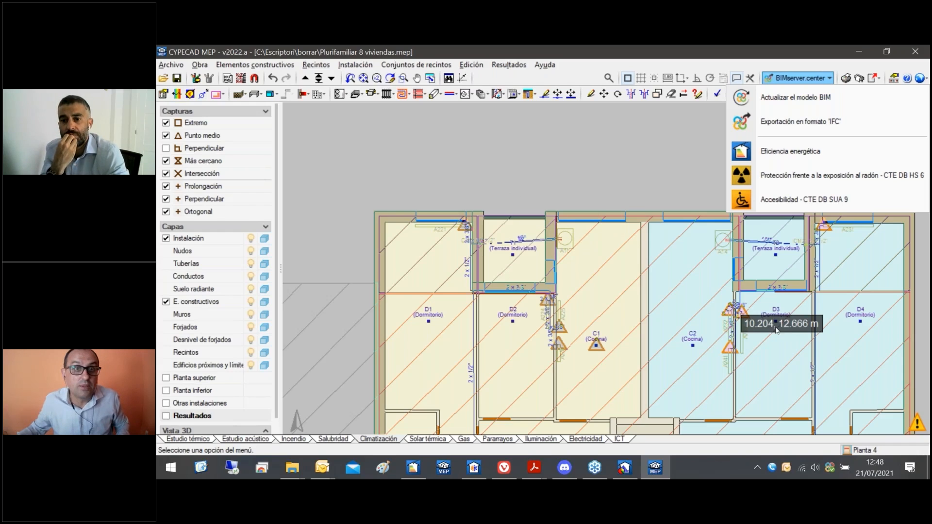
{"action": "left_click", "coordinate": [769, 376]}
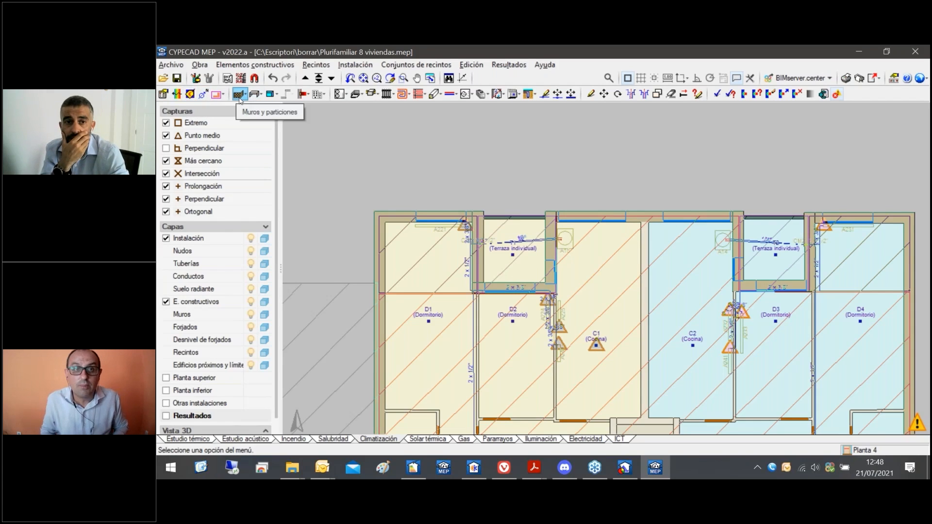
{"action": "left_click", "coordinate": [240, 97]}
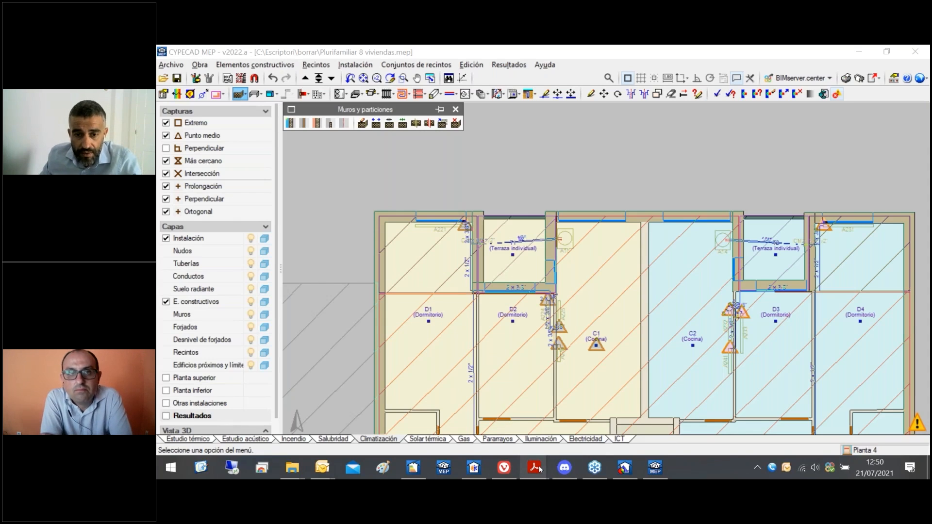
Switch to Acrobat Reader and examine Disposición 4572 of BOE núm. 71 from the extract-air heat recovery section back to its first page
{"action": "mouse_move", "coordinate": [540, 468]}
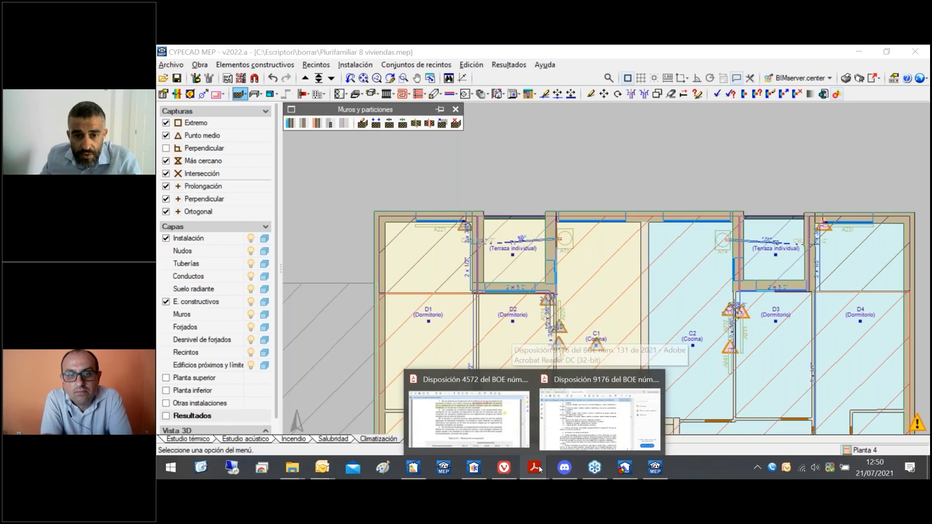
{"action": "left_click", "coordinate": [503, 434]}
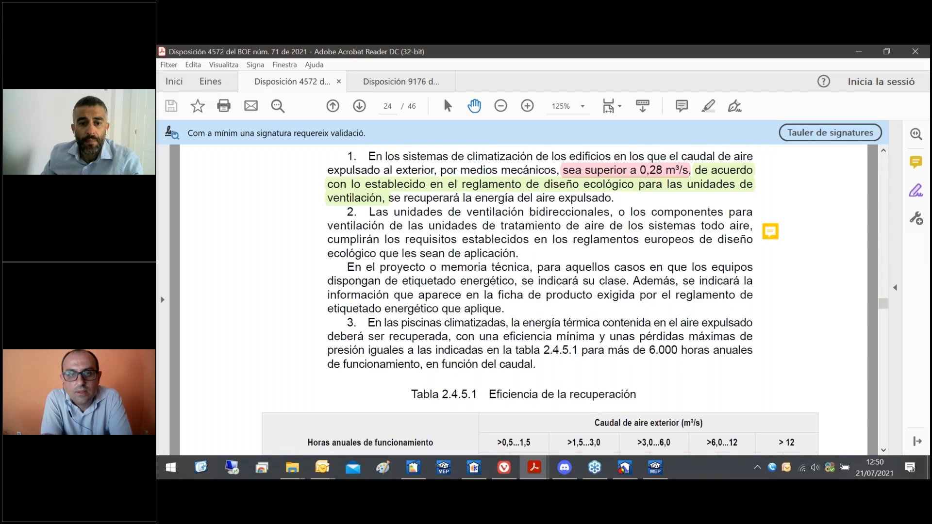
{"action": "scroll", "coordinate": [539, 299], "scroll_direction": "up", "scroll_amount": 3}
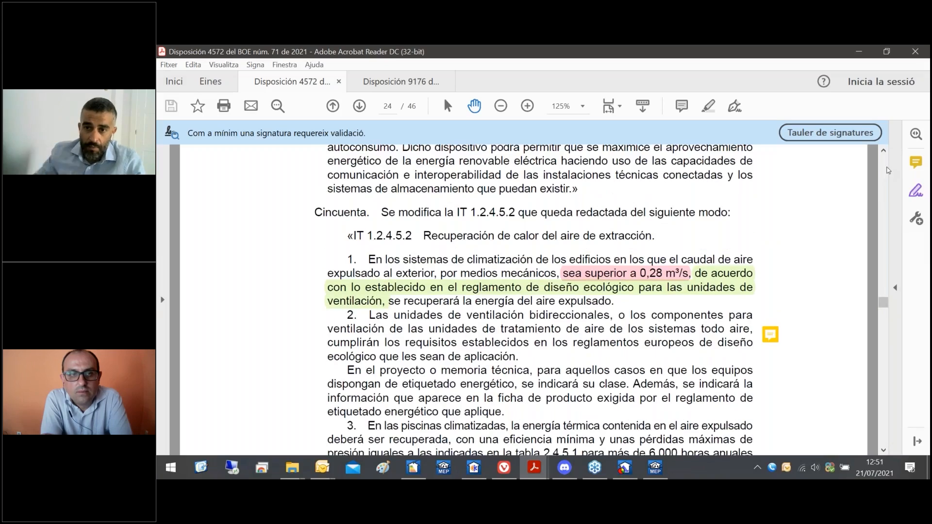
{"action": "scroll", "coordinate": [886, 171], "scroll_direction": "up", "scroll_amount": 15}
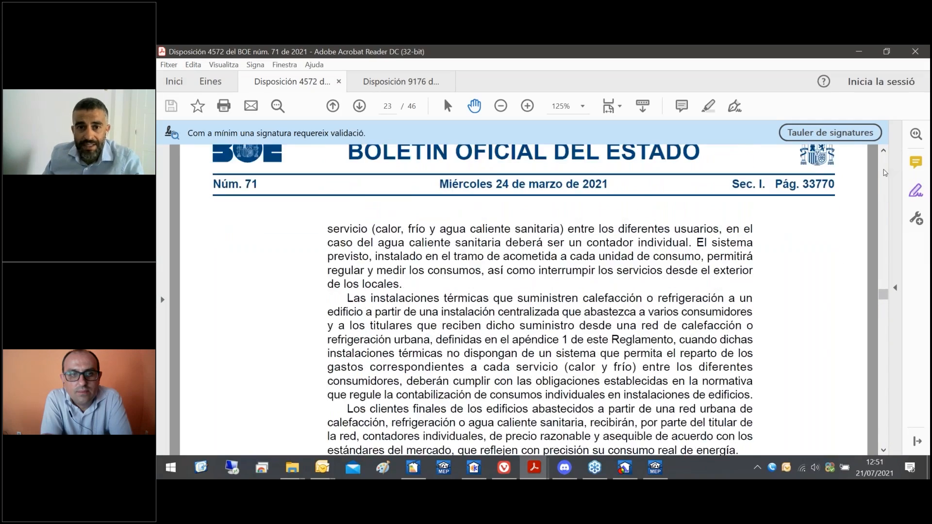
{"action": "scroll", "coordinate": [885, 172], "scroll_direction": "up", "scroll_amount": 20}
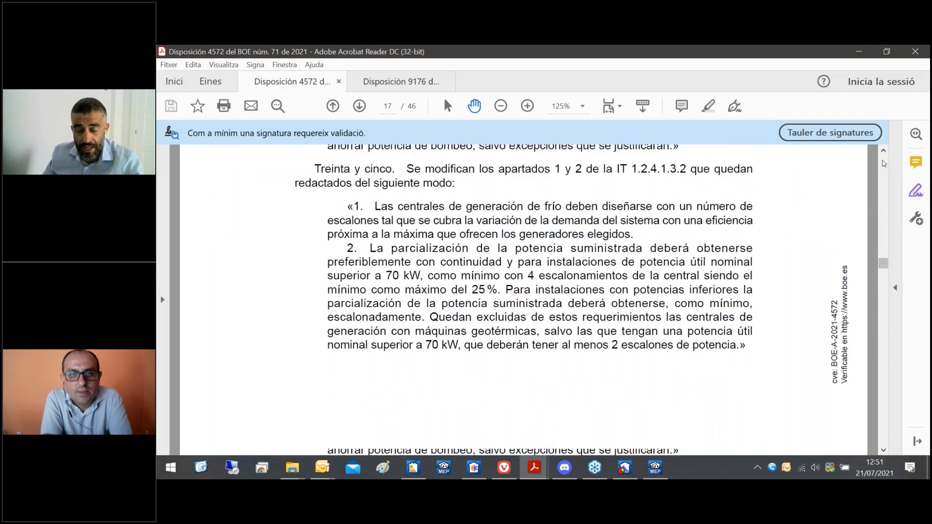
{"action": "scroll", "coordinate": [884, 164], "scroll_direction": "up", "scroll_amount": 20}
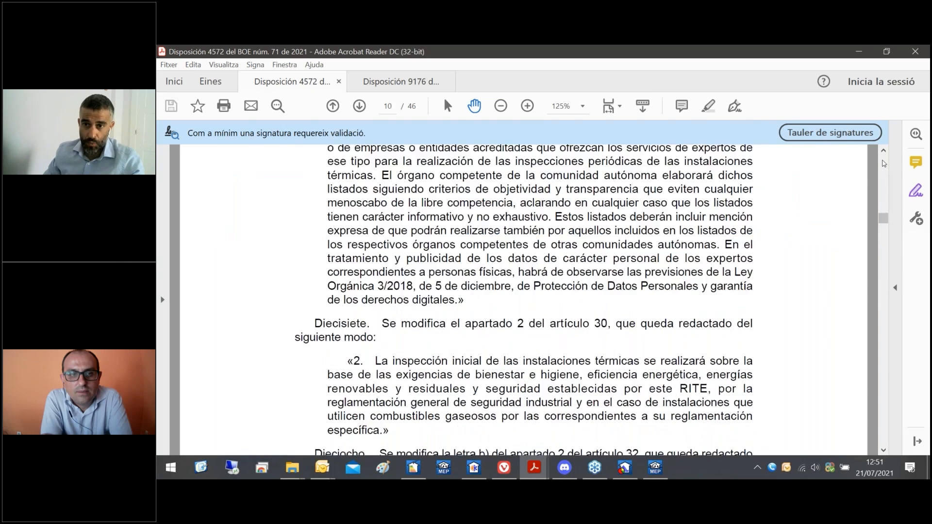
{"action": "scroll", "coordinate": [884, 165], "scroll_direction": "up", "scroll_amount": 20}
{"action": "left_click_drag", "start_coordinate": [885, 197], "coordinate": [885, 158]}
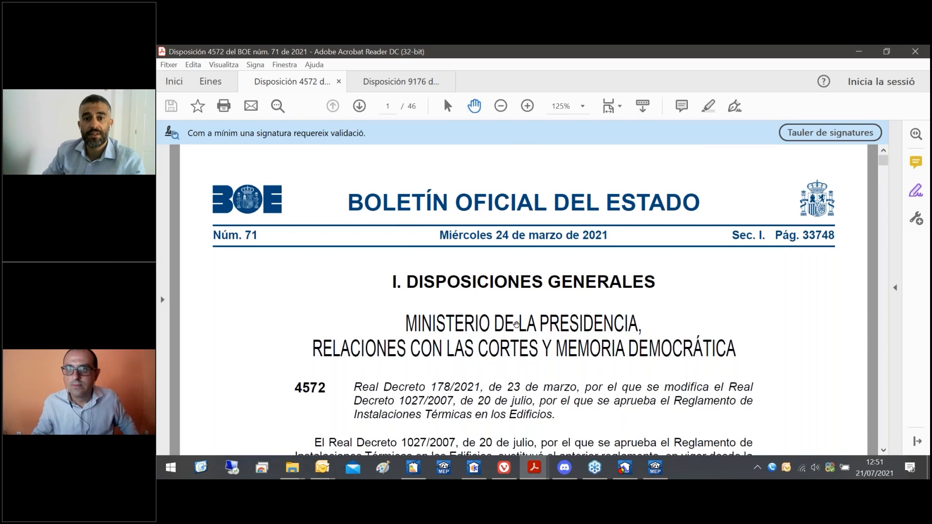
Examine Disposición 4572 from its first page to the modified articles 2, 4, 5 and 9 of the RITE on pages 6 and 7
{"action": "scroll", "coordinate": [516, 324], "scroll_direction": "down", "scroll_amount": 2}
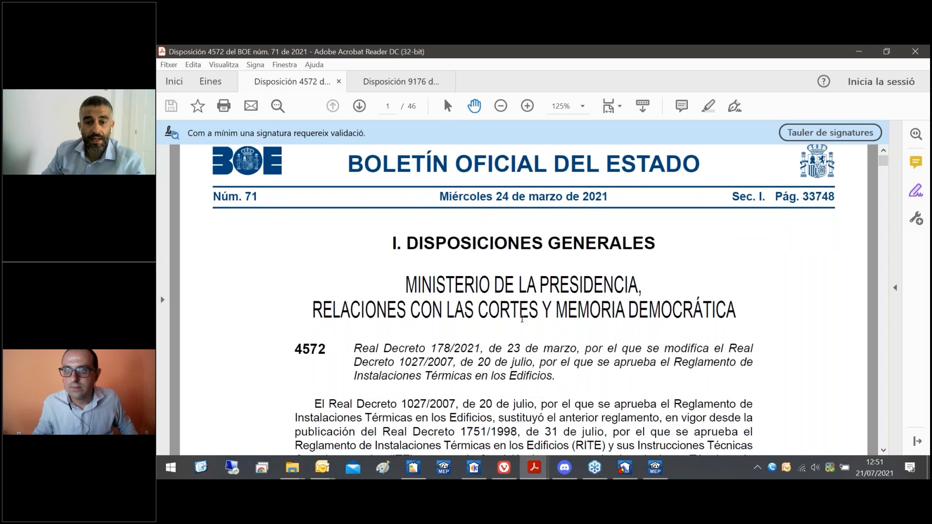
{"action": "scroll", "coordinate": [522, 320], "scroll_direction": "down", "scroll_amount": 5}
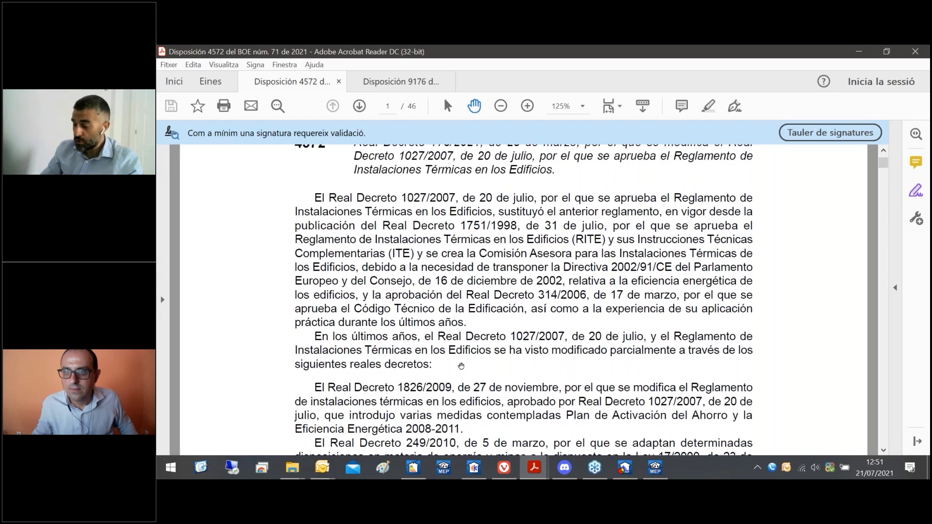
{"action": "scroll", "coordinate": [461, 366], "scroll_direction": "down", "scroll_amount": 20}
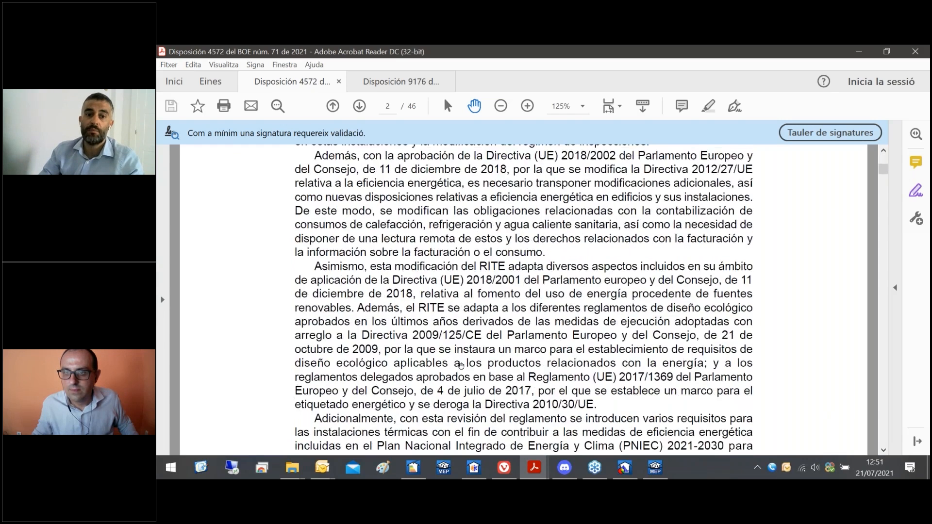
{"action": "scroll", "coordinate": [462, 366], "scroll_direction": "down", "scroll_amount": 20}
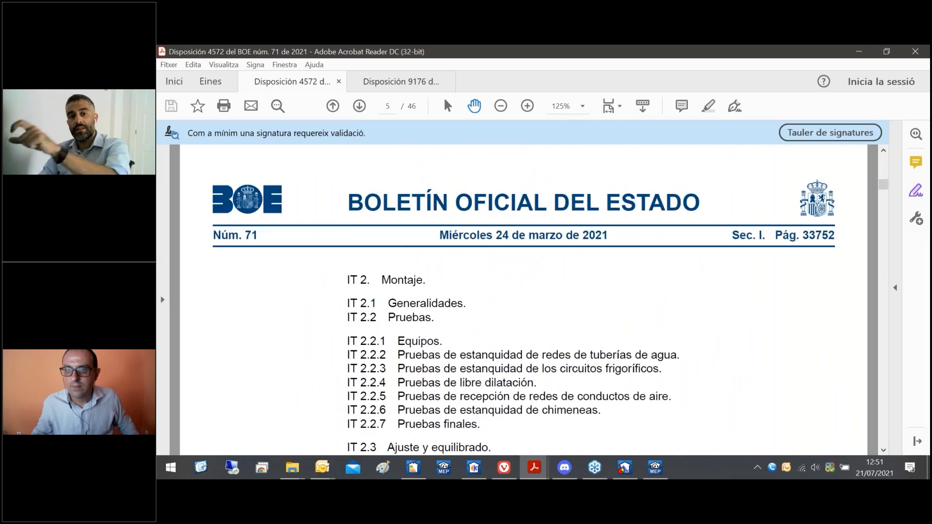
{"action": "scroll", "coordinate": [460, 366], "scroll_direction": "down", "scroll_amount": 10}
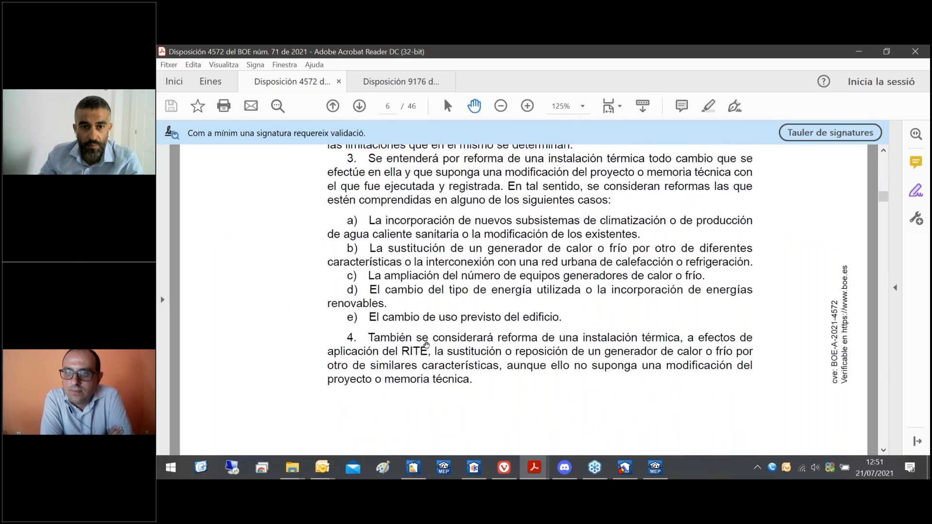
{"action": "scroll", "coordinate": [343, 278], "scroll_direction": "up", "scroll_amount": 5}
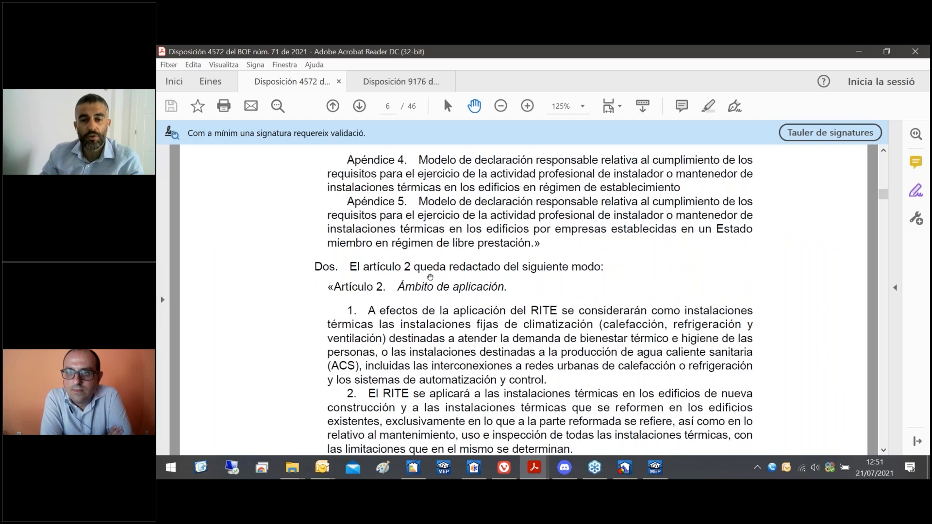
{"action": "scroll", "coordinate": [420, 314], "scroll_direction": "down", "scroll_amount": 10}
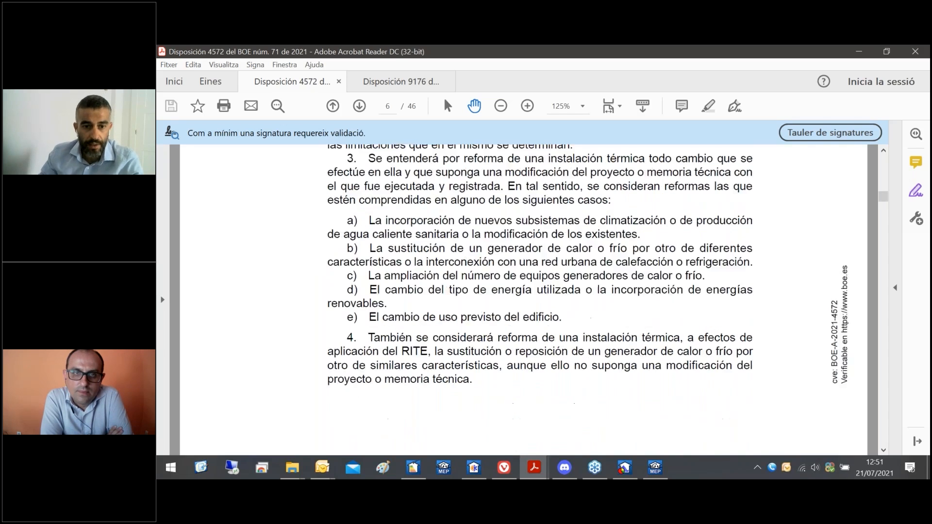
{"action": "scroll", "coordinate": [420, 407], "scroll_direction": "down", "scroll_amount": 5}
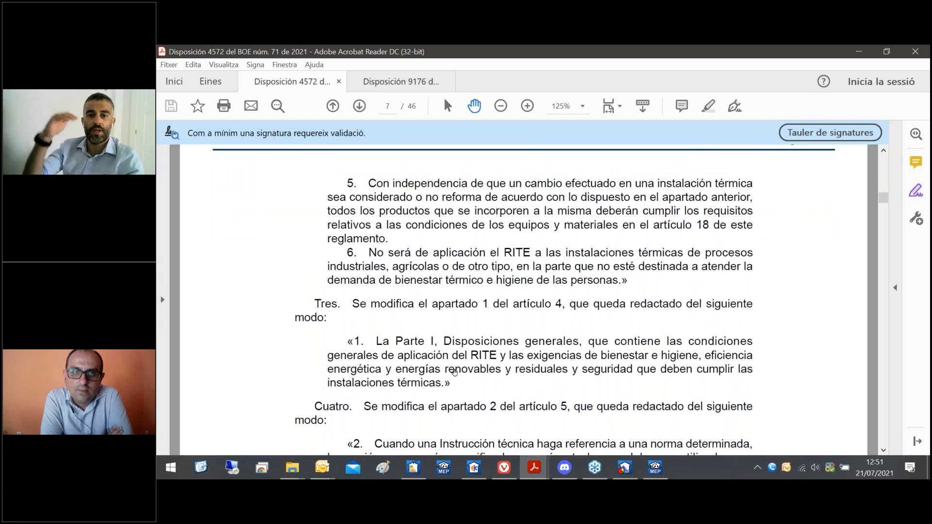
{"action": "scroll", "coordinate": [498, 265], "scroll_direction": "down", "scroll_amount": 1}
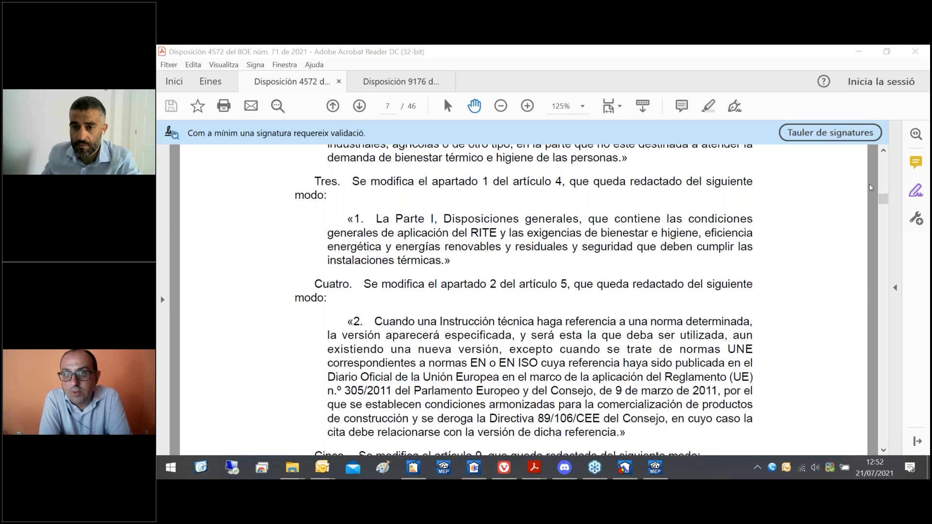
{"action": "left_click", "coordinate": [550, 280]}
{"action": "scroll", "coordinate": [551, 280], "scroll_direction": "down", "scroll_amount": 1}
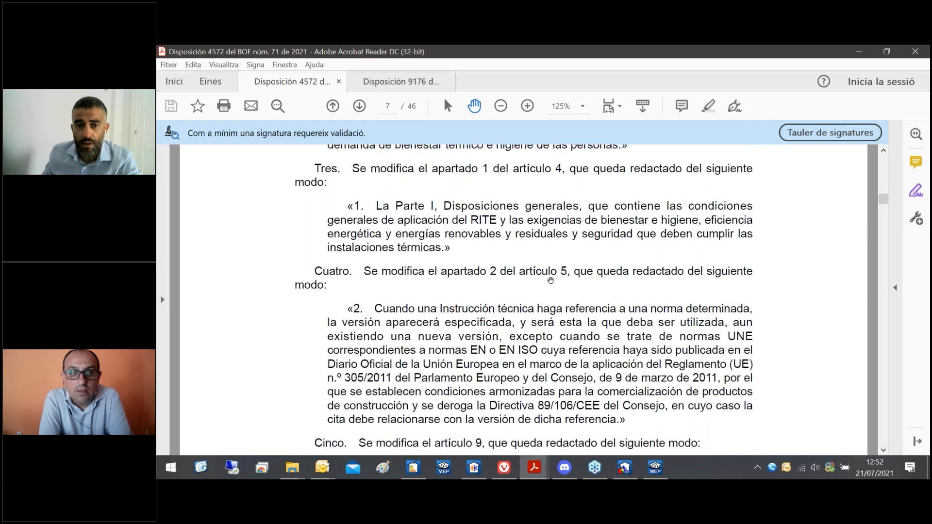
{"action": "scroll", "coordinate": [551, 280], "scroll_direction": "down", "scroll_amount": 5}
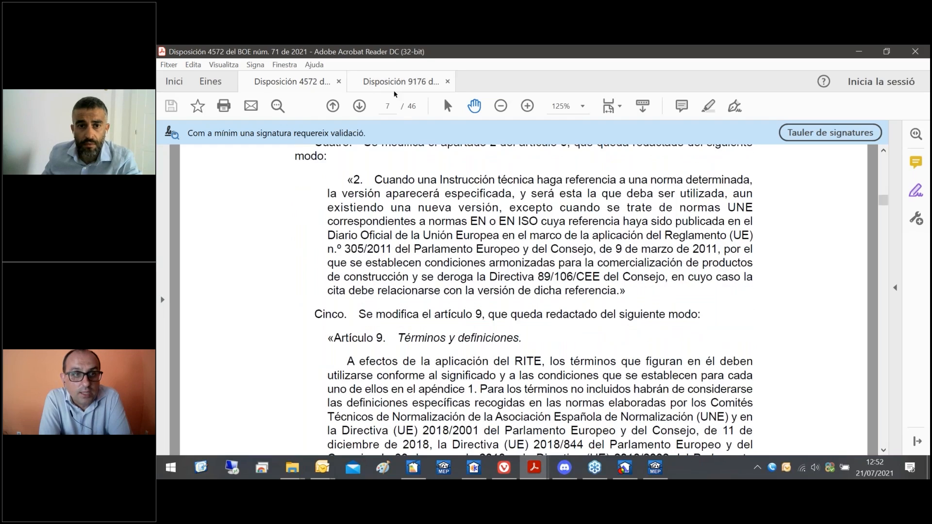
Switch to the Disposición 9176 document and examine the heading and opening text of Real Decreto 390/2021 on its first page
{"action": "left_click", "coordinate": [395, 94]}
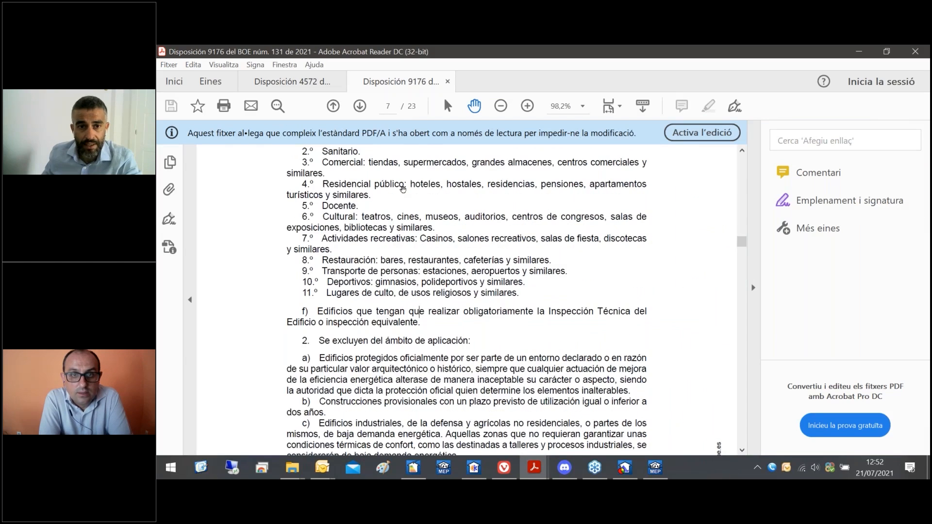
{"action": "scroll", "coordinate": [402, 189], "scroll_direction": "up", "scroll_amount": 4}
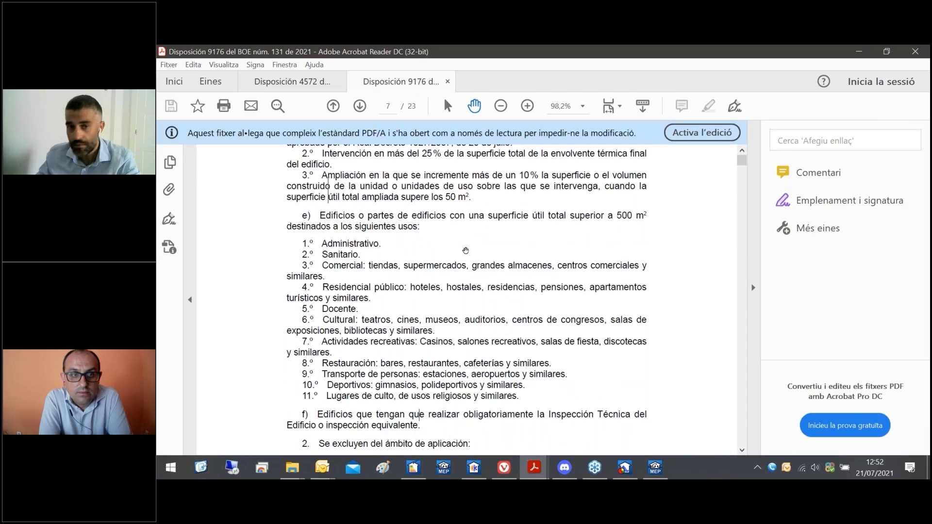
{"action": "key", "text": "Home"}
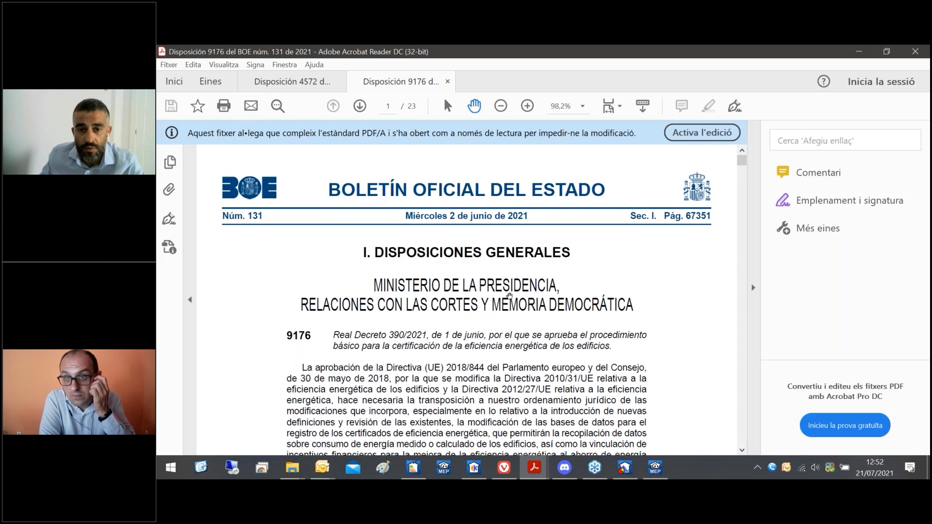
{"action": "scroll", "coordinate": [509, 295], "scroll_direction": "down", "scroll_amount": 2}
{"action": "scroll", "coordinate": [510, 291], "scroll_direction": "down", "scroll_amount": 2}
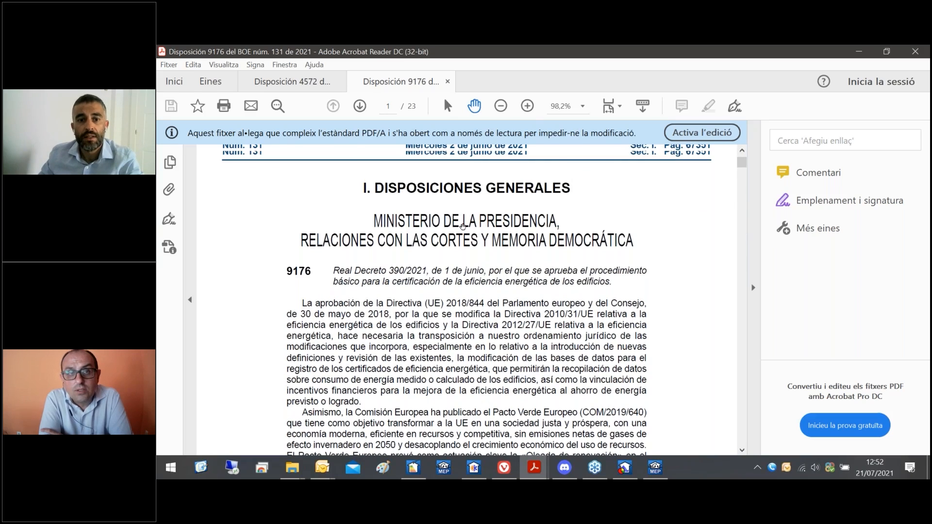
{"action": "scroll", "coordinate": [386, 310], "scroll_direction": "up", "scroll_amount": 2}
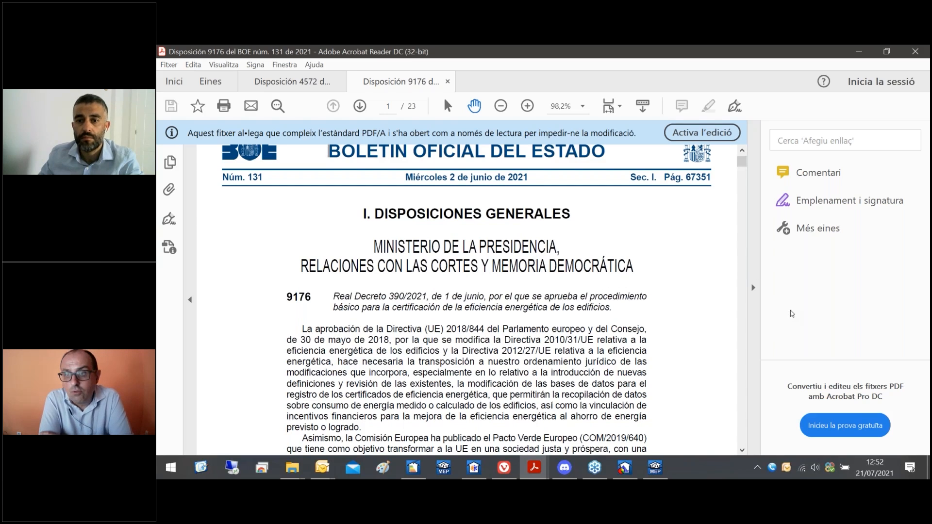
{"action": "left_click", "coordinate": [890, 266]}
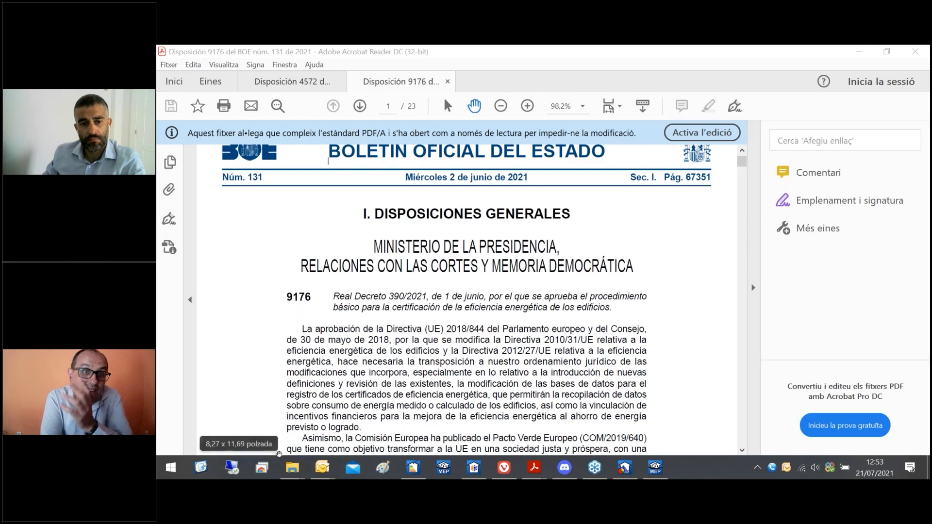
Open CAMBIOS_CERTIFICADO_-_RD_1_junio_2021 (2).docx from the Descargas folder in Word, with the folder minimized and the document window maximized
{"action": "mouse_move", "coordinate": [292, 468]}
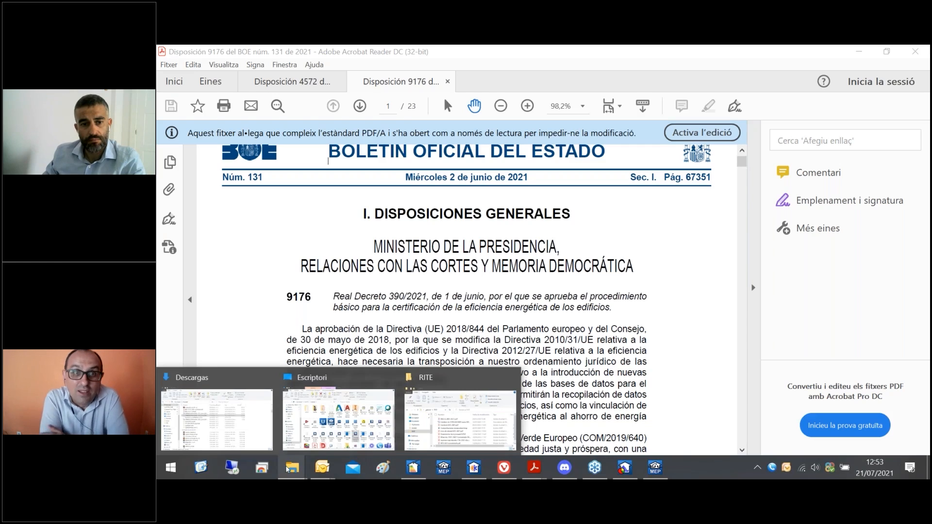
{"action": "left_click", "coordinate": [252, 430]}
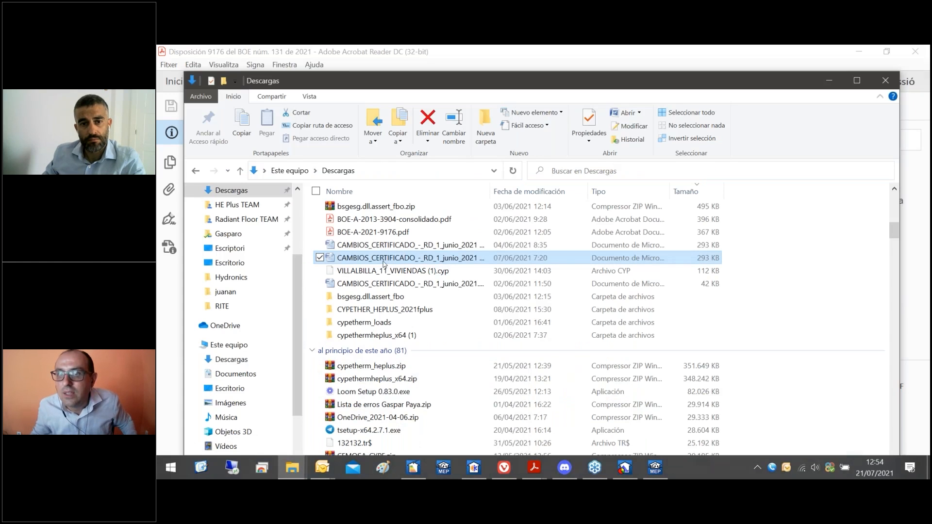
{"action": "double_click", "coordinate": [383, 263]}
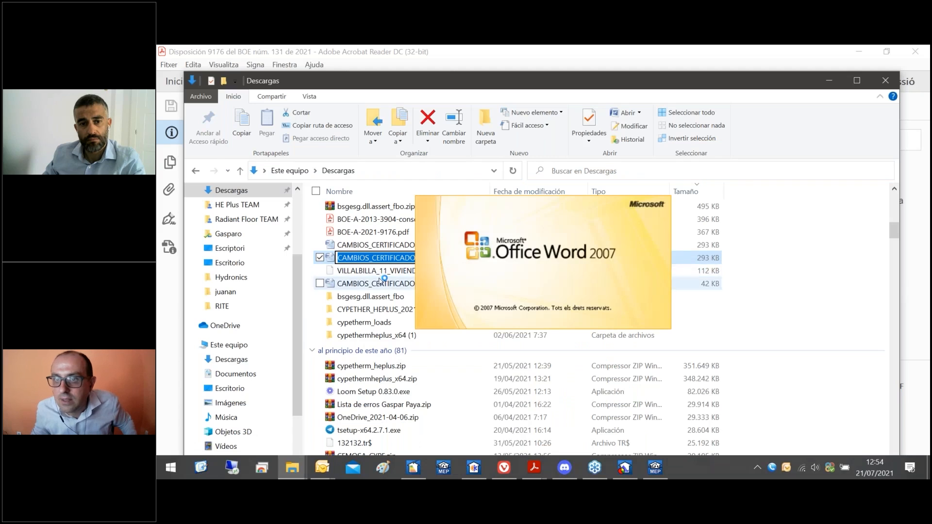
{"action": "left_click", "coordinate": [831, 82]}
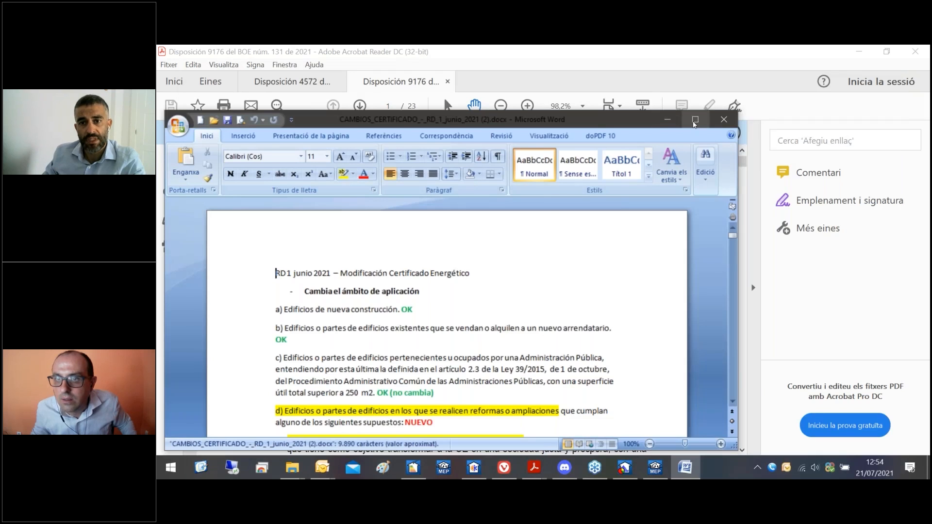
{"action": "left_click", "coordinate": [689, 121]}
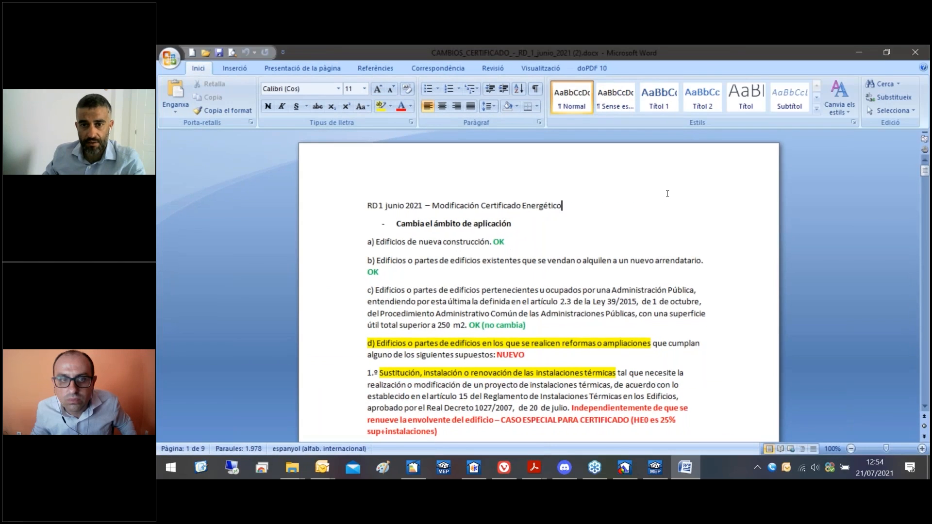
{"action": "left_click", "coordinate": [831, 218]}
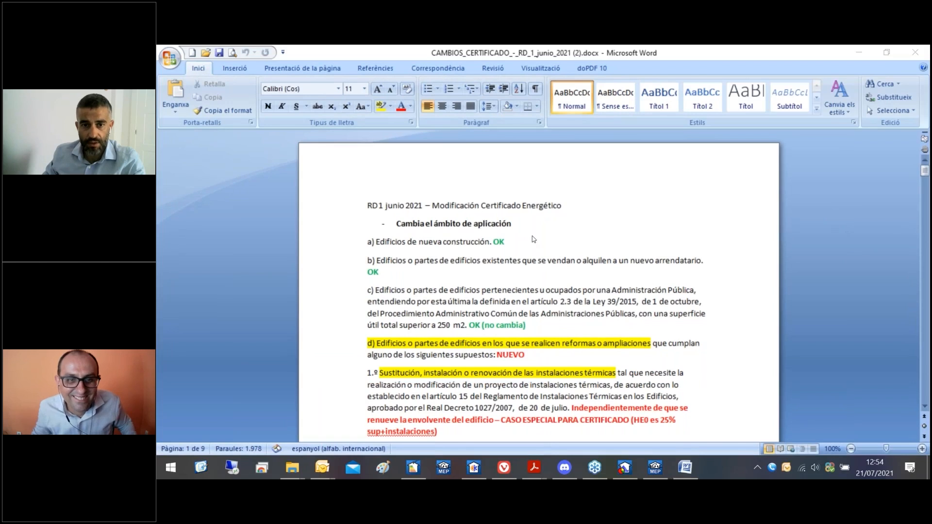
Examine the notes on scope of application, program options and texts in the energy certificate changes document, and close it
{"action": "scroll", "coordinate": [534, 235], "scroll_direction": "down", "scroll_amount": 20}
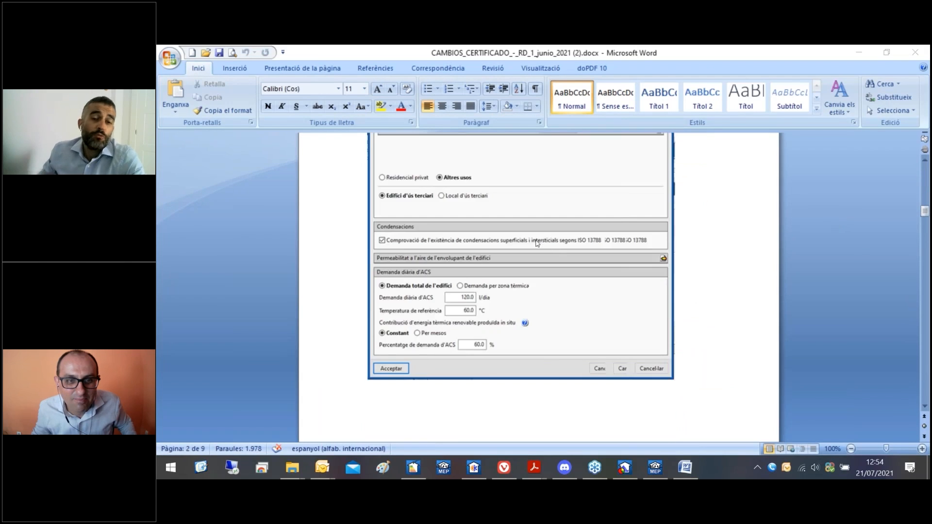
{"action": "scroll", "coordinate": [534, 242], "scroll_direction": "up", "scroll_amount": 15}
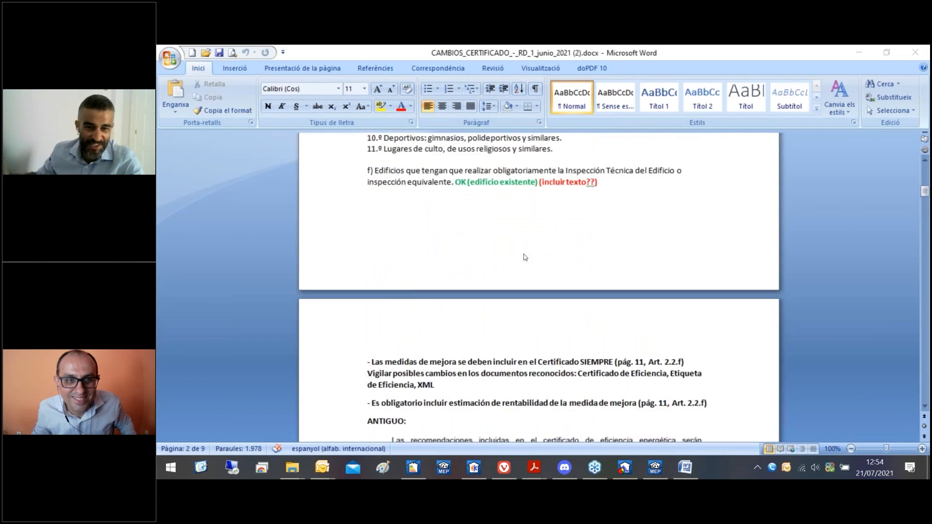
{"action": "scroll", "coordinate": [527, 252], "scroll_direction": "down", "scroll_amount": 15}
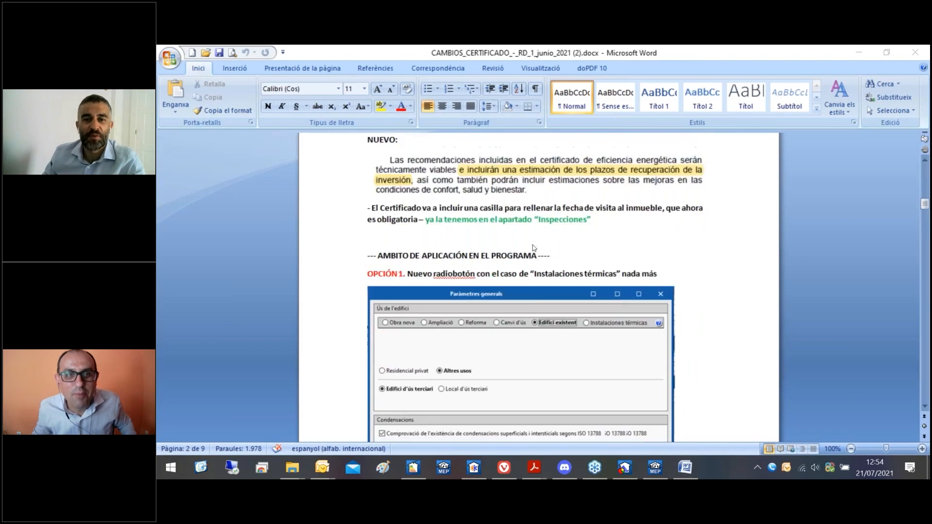
{"action": "scroll", "coordinate": [536, 247], "scroll_direction": "down", "scroll_amount": 15}
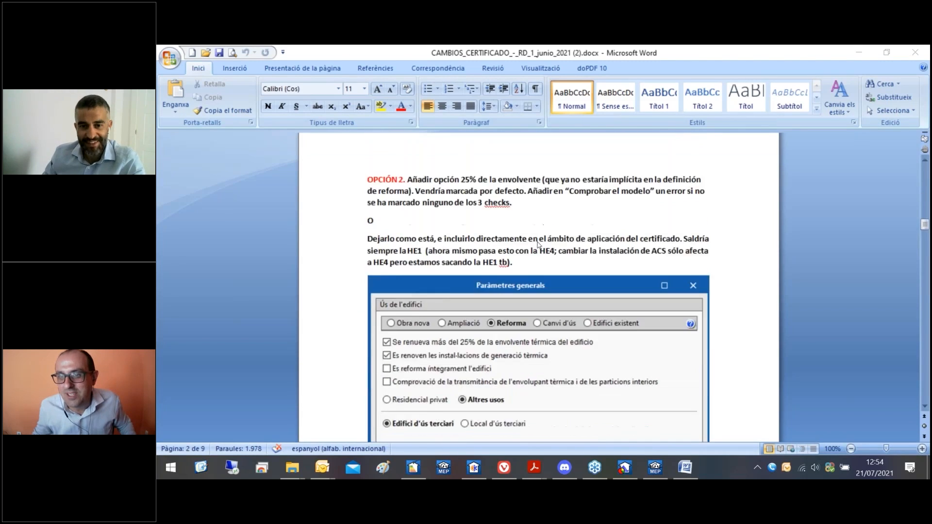
{"action": "scroll", "coordinate": [538, 244], "scroll_direction": "down", "scroll_amount": 12}
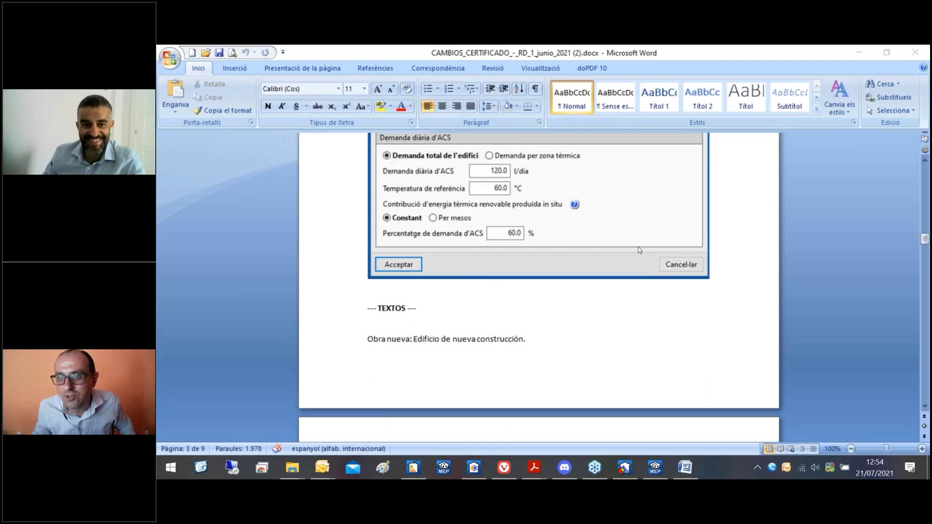
{"action": "scroll", "coordinate": [645, 246], "scroll_direction": "down", "scroll_amount": 10}
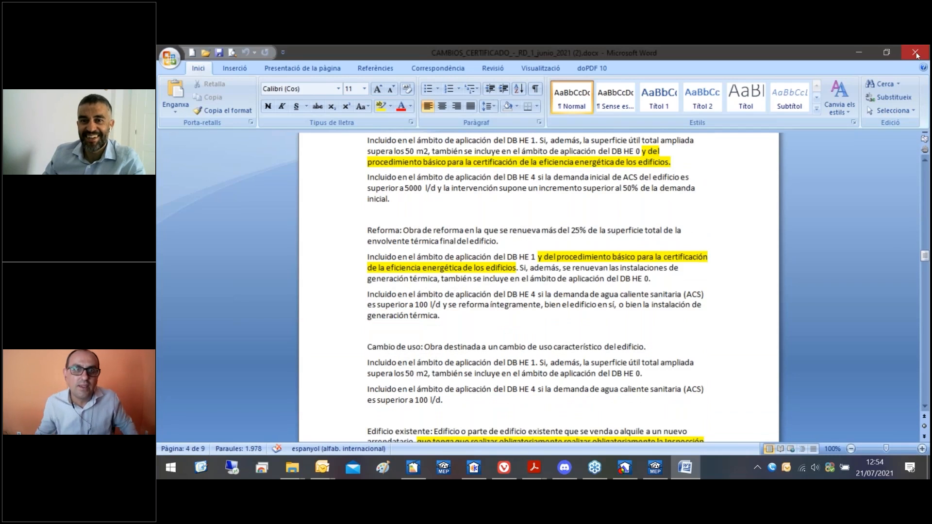
{"action": "left_click", "coordinate": [915, 53]}
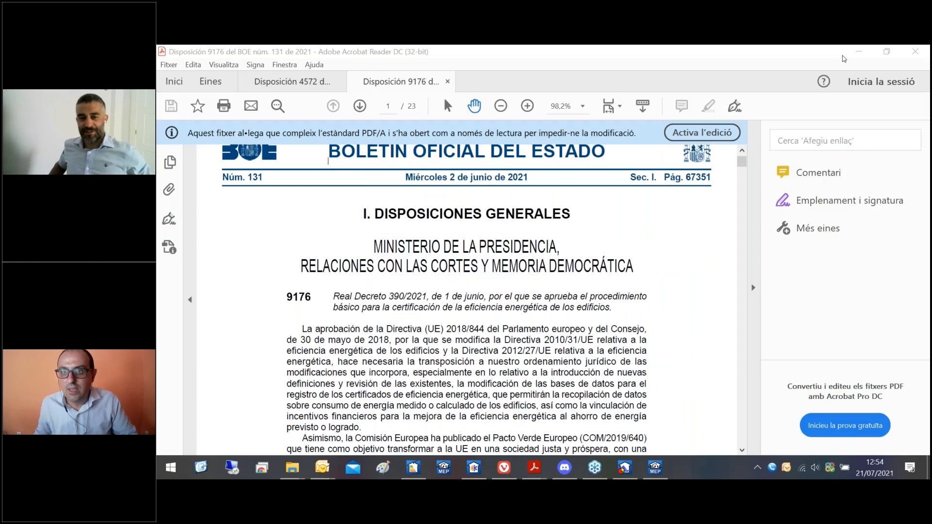